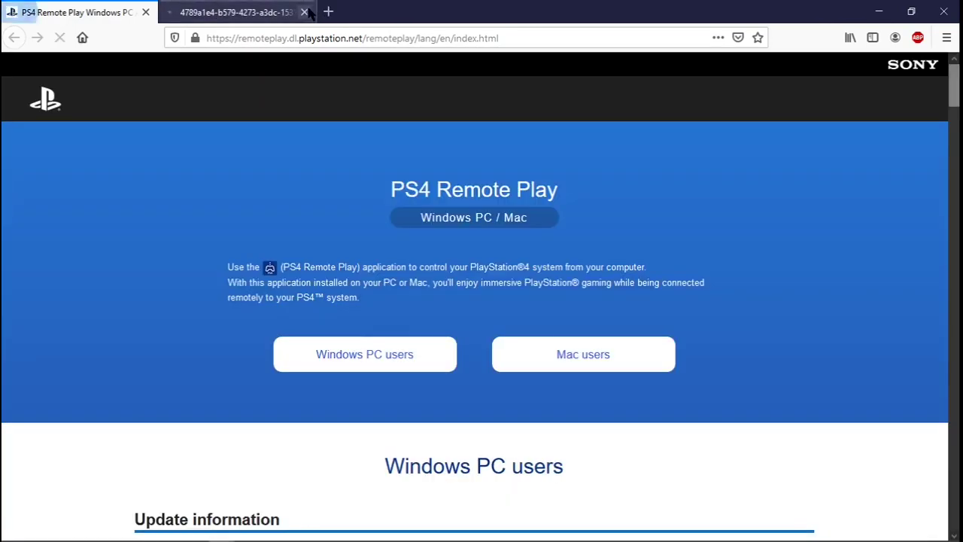
# - Close the extra browser tab and download RemotePlayInstaller.exe for Windows PC from the PS4 Remote Play page
pyautogui.click(304, 12)
pyautogui.scroll(-3, 651, 180)
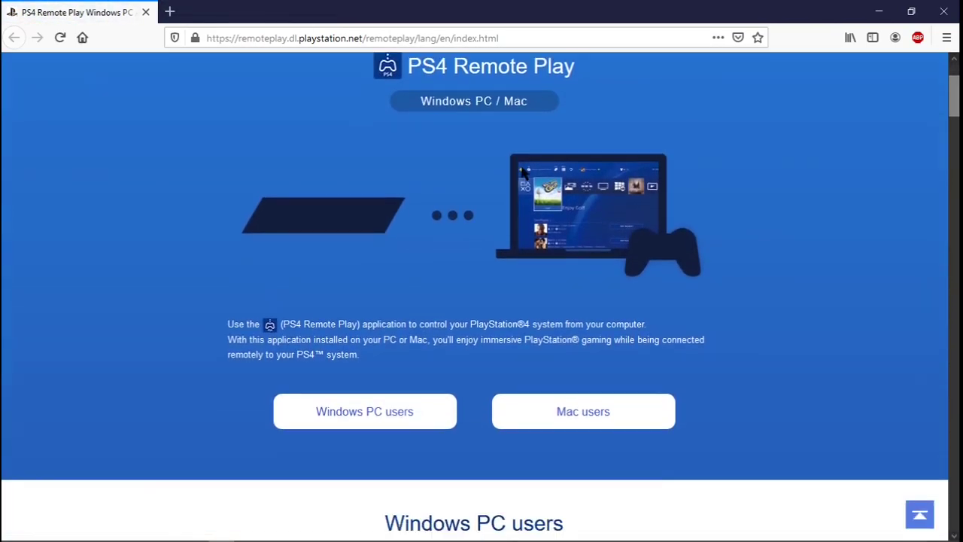
pyautogui.click(404, 405)
pyautogui.scroll(1, 494, 195)
pyautogui.scroll(6, 504, 195)
pyautogui.scroll(-10, 504, 195)
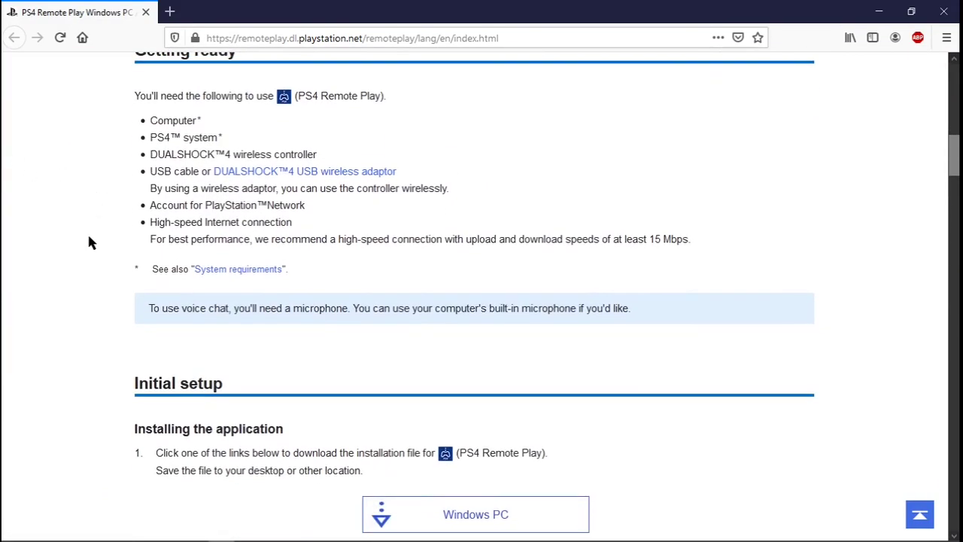
pyautogui.scroll(-5, 88, 240)
pyautogui.scroll(1, 338, 169)
pyautogui.click(471, 169)
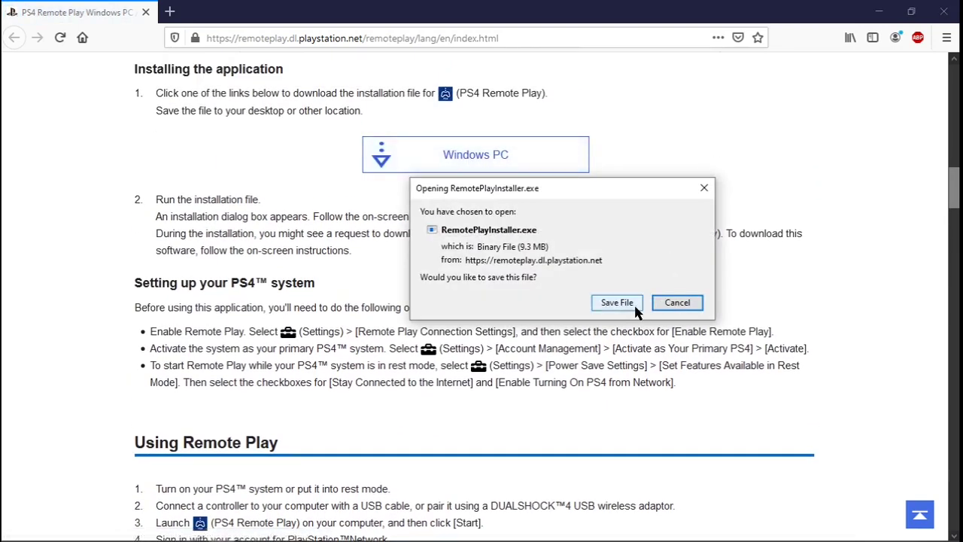
pyautogui.click(633, 302)
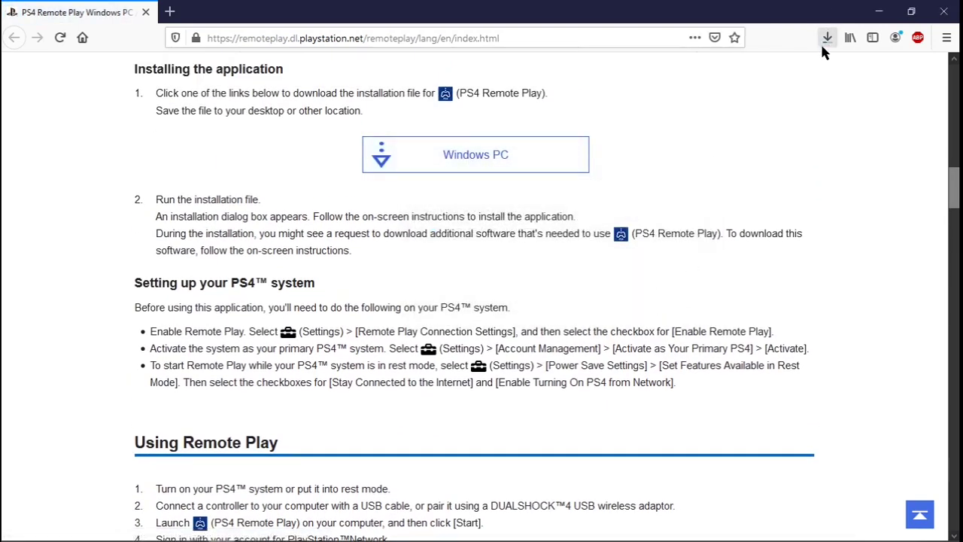
pyautogui.click(821, 42)
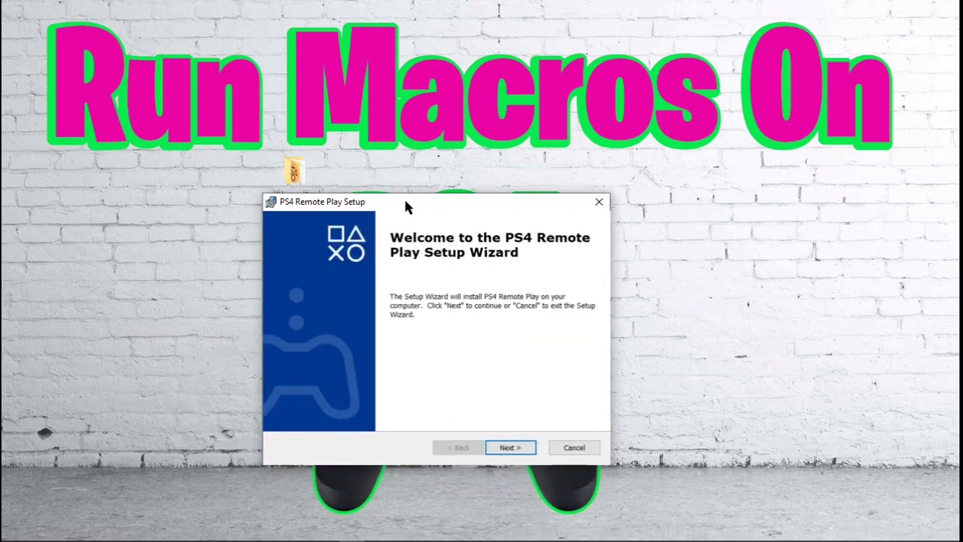
# - Install PS4 Remote Play in the default folder, accepting the license agreement
pyautogui.click(514, 445)
pyautogui.click(329, 395)
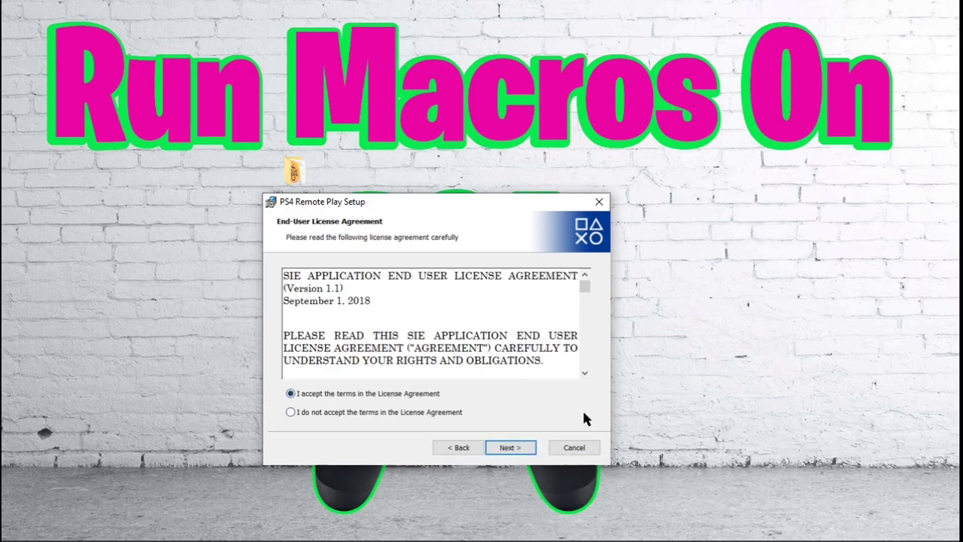
pyautogui.click(515, 446)
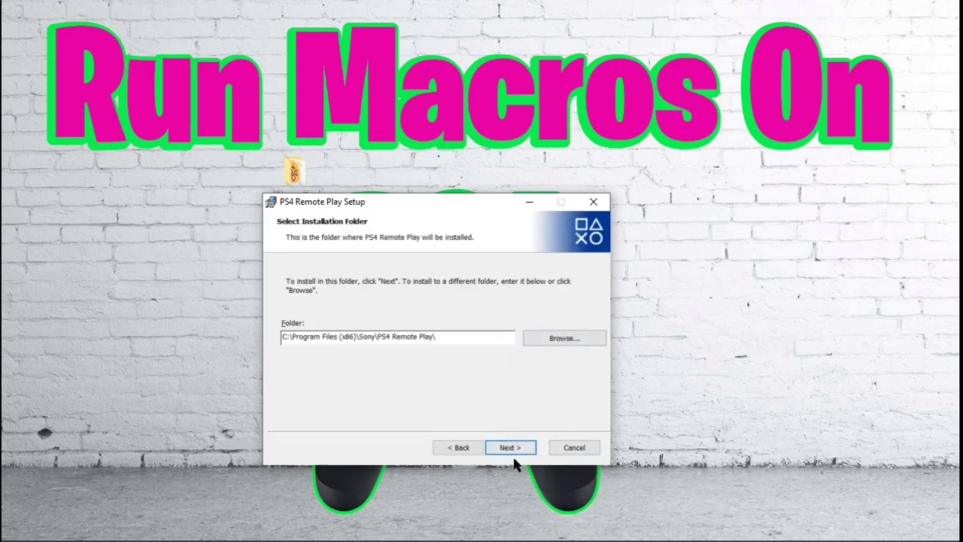
pyautogui.click(514, 448)
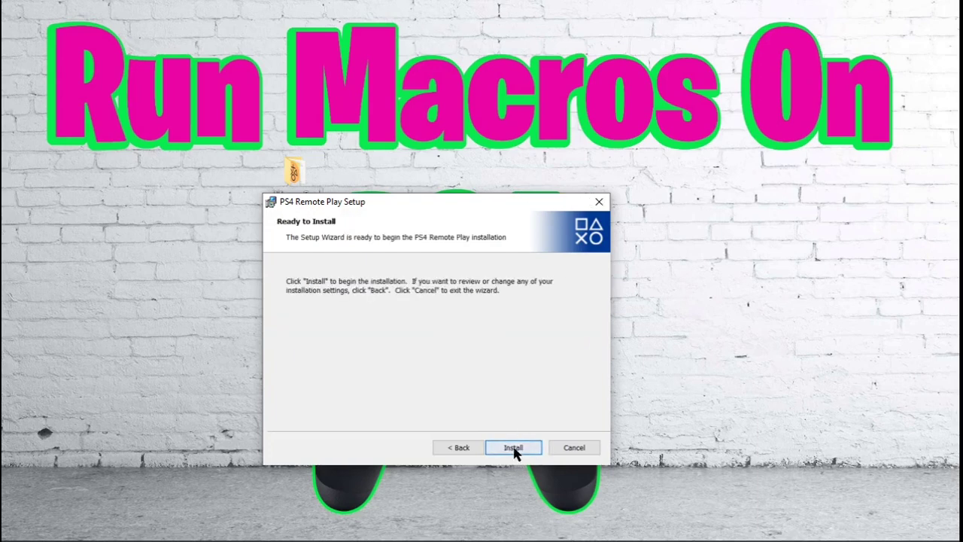
pyautogui.click(514, 447)
pyautogui.moveTo(383, 209); pyautogui.dragTo(424, 121)
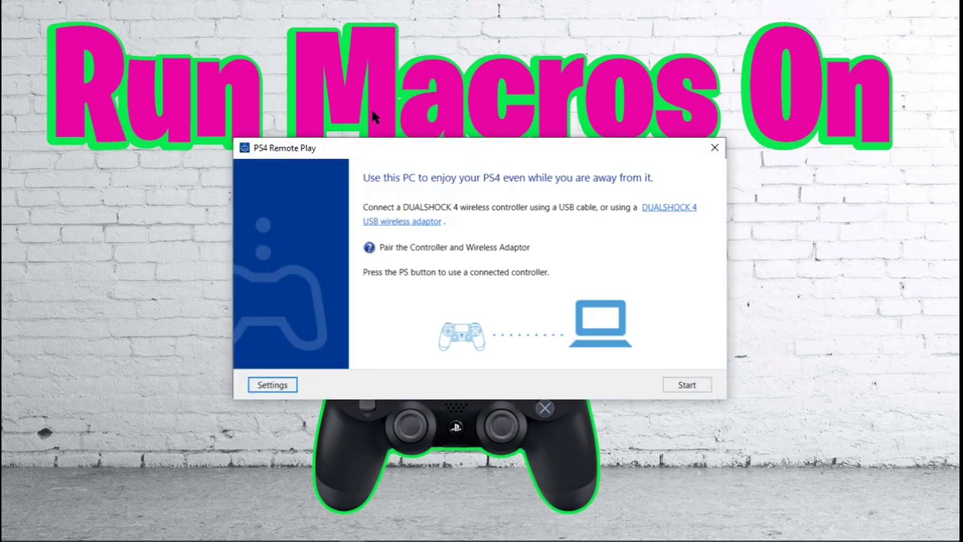
# - Sign in to PlayStation Network from the Remote Play settings and start the Remote Play session
pyautogui.moveTo(373, 152); pyautogui.dragTo(397, 81)
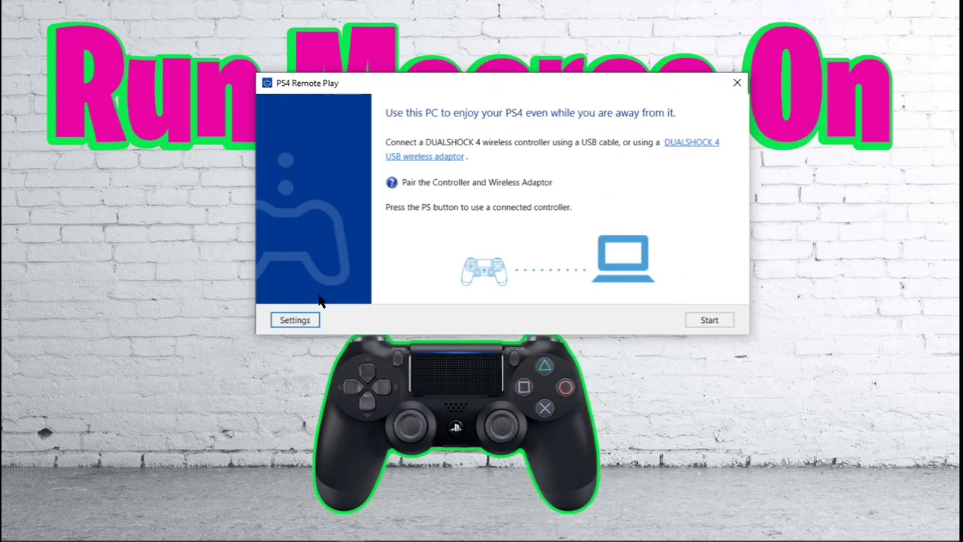
pyautogui.click(309, 318)
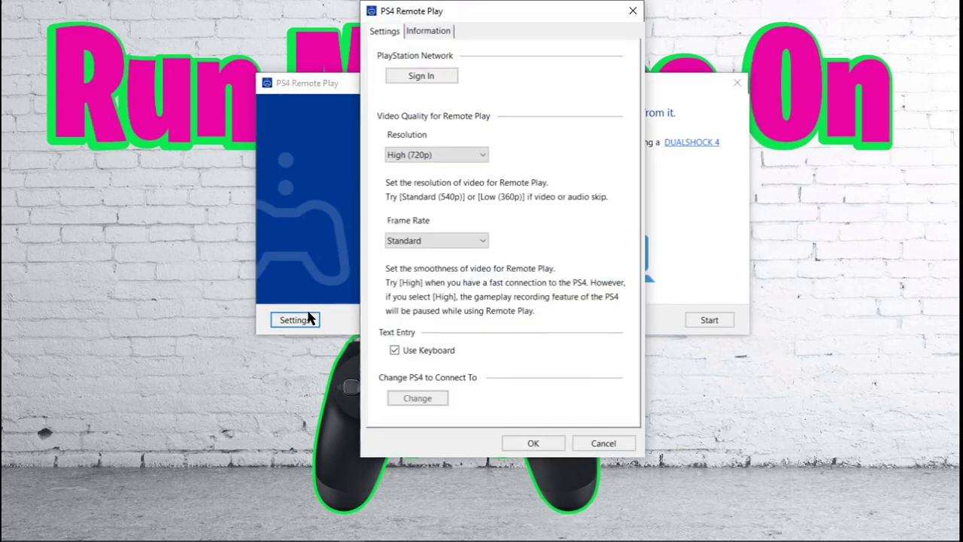
pyautogui.click(404, 77)
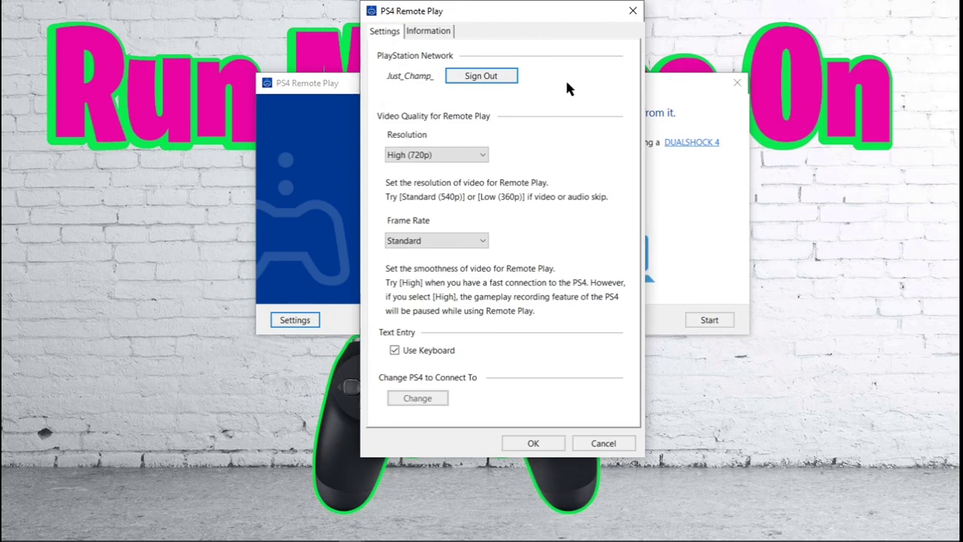
pyautogui.click(632, 11)
pyautogui.click(707, 321)
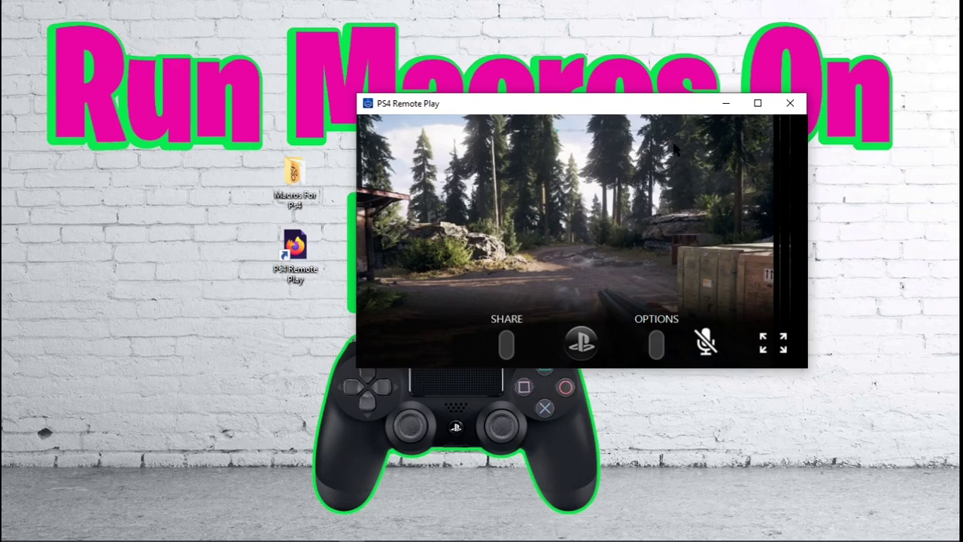
pyautogui.moveTo(552, 103); pyautogui.dragTo(562, 88)
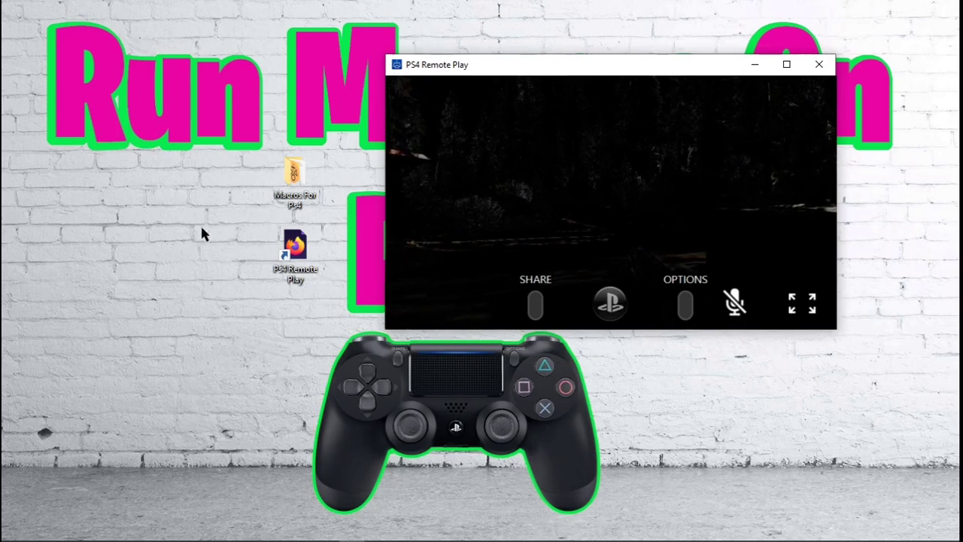
# - Launch PS4Macro from the Macros For Ps4 desktop folder and place its window beside the Remote Play window
pyautogui.click(295, 185)
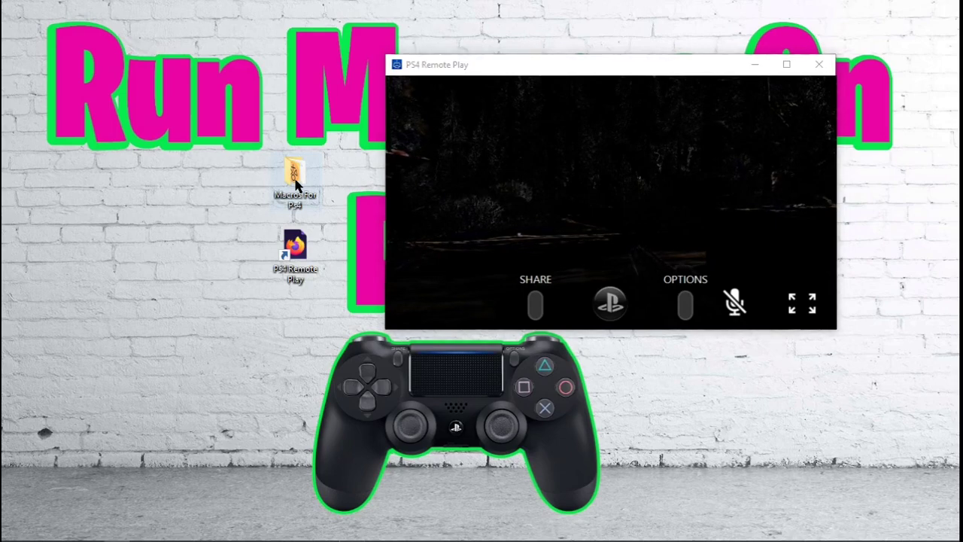
pyautogui.press('Return')
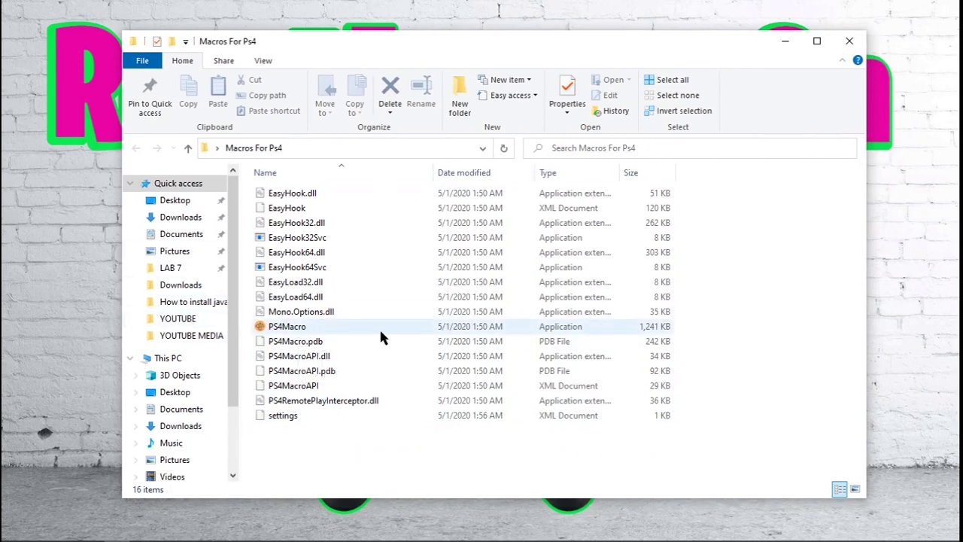
pyautogui.doubleClick(465, 333)
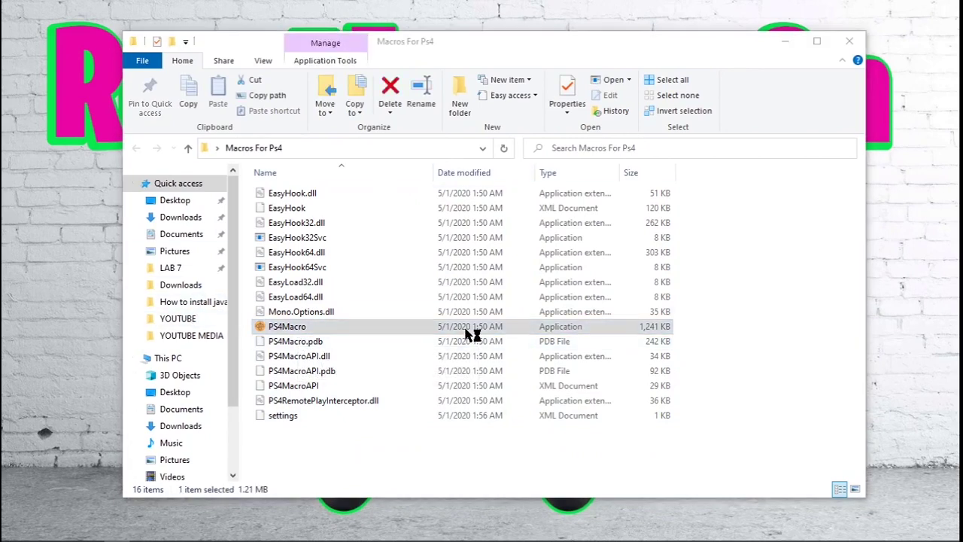
pyautogui.click(785, 41)
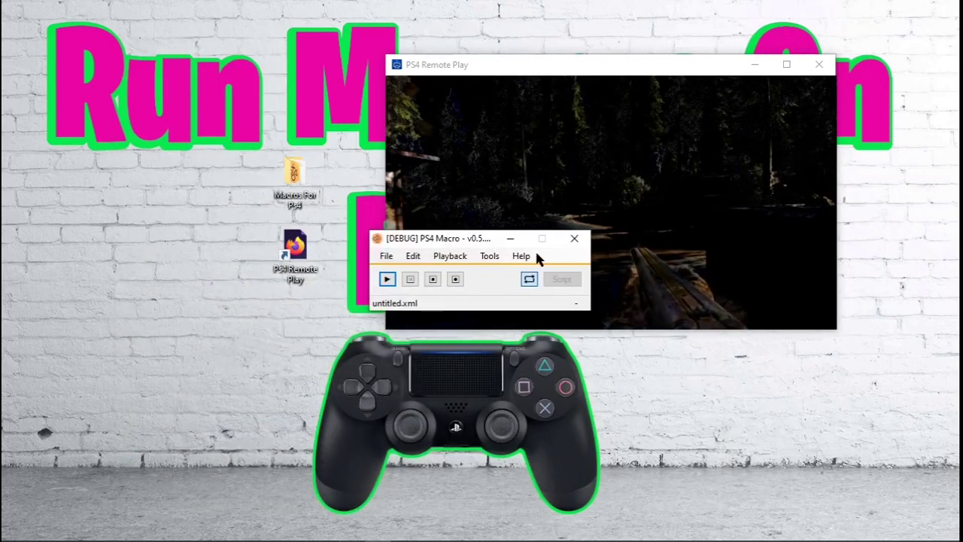
pyautogui.moveTo(449, 236); pyautogui.dragTo(181, 110)
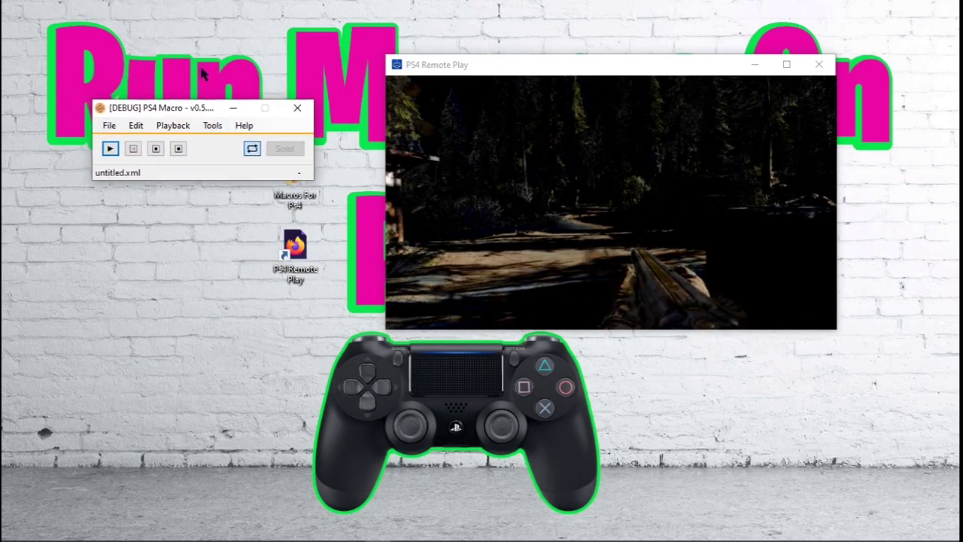
# - Check the interceptor, keyboard and mouse status in PS4 Macro's Status Checker, then recheck it and close it
pyautogui.click(214, 125)
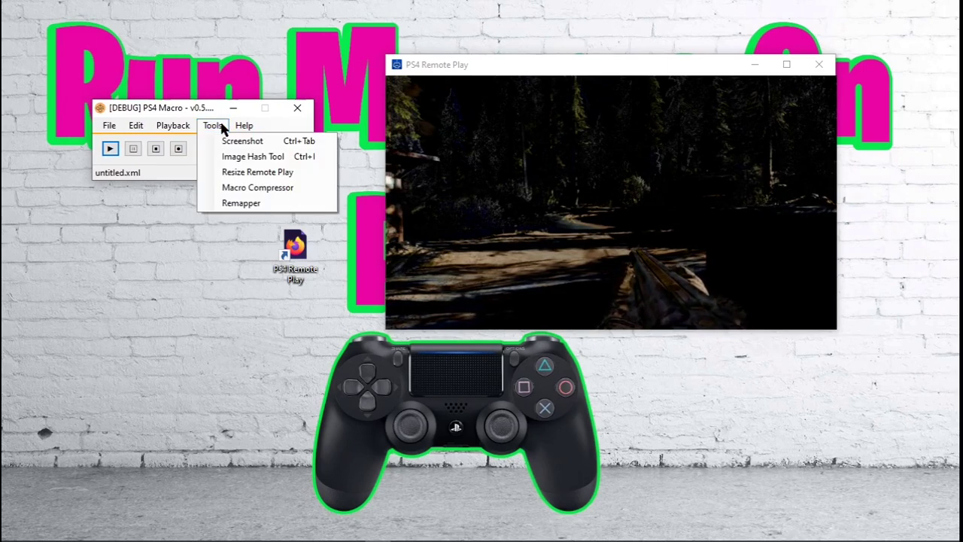
pyautogui.moveTo(233, 125)
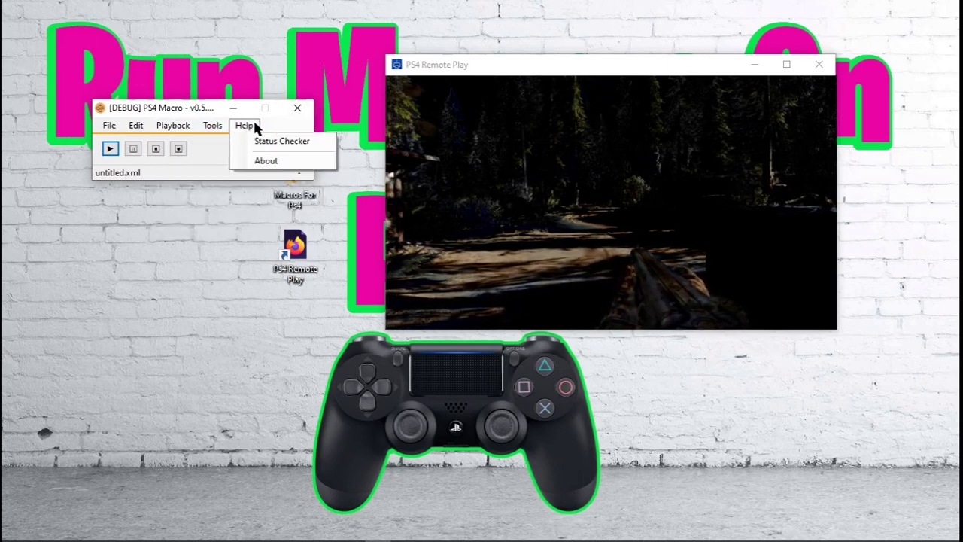
pyautogui.click(271, 148)
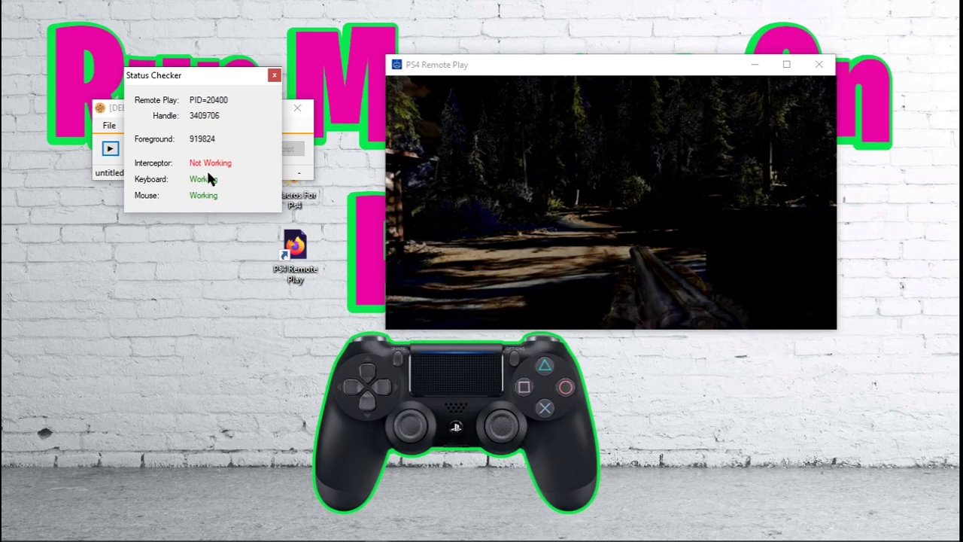
pyautogui.click(274, 76)
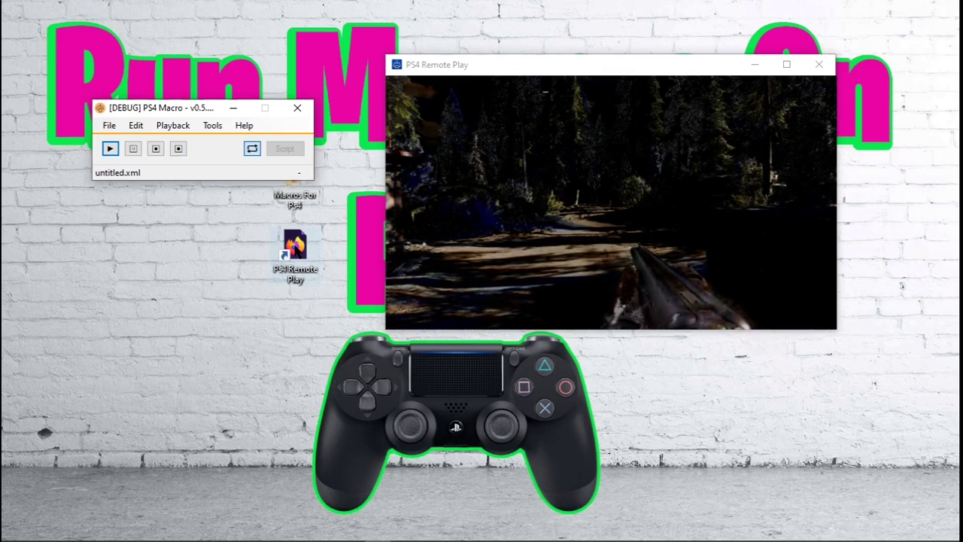
pyautogui.click(210, 126)
pyautogui.moveTo(241, 125)
pyautogui.click(252, 142)
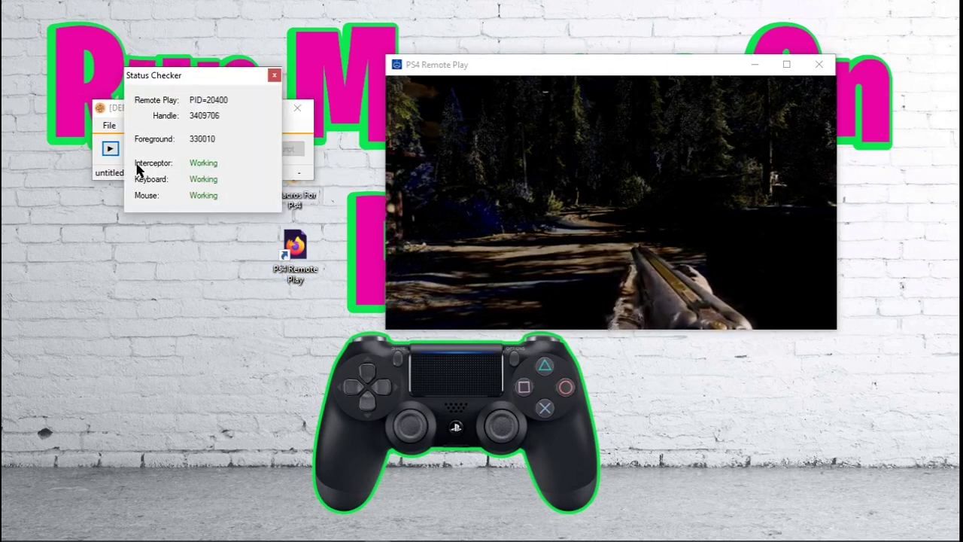
pyautogui.click(275, 76)
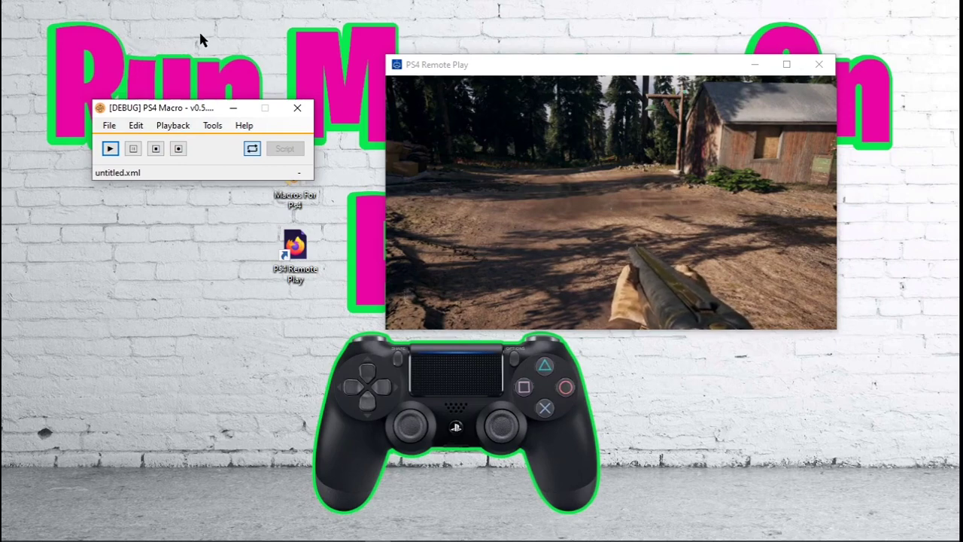
# - Record a macro of controller actions in the game and pause its playback
pyautogui.hotkey('ctrl', 'r')
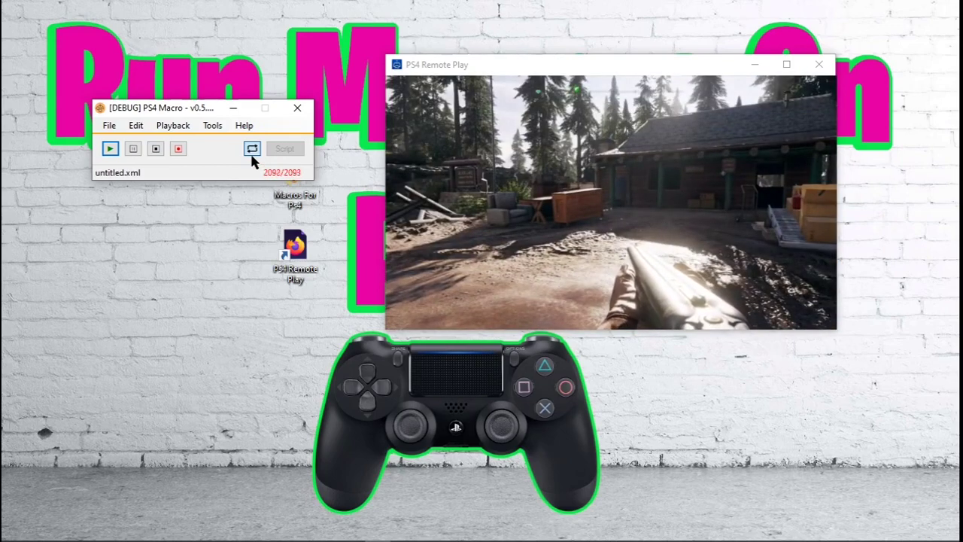
pyautogui.hotkey('ctrl', 'r')
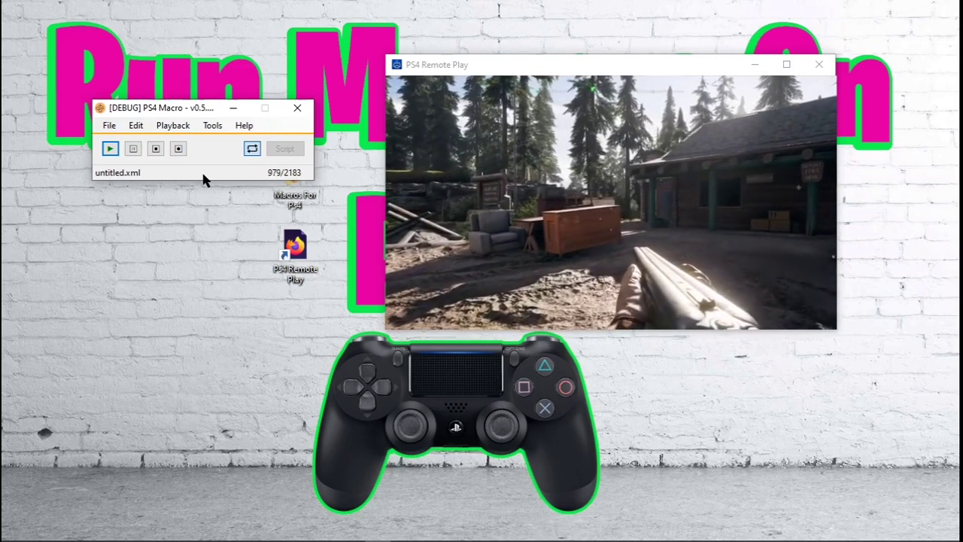
pyautogui.click(136, 151)
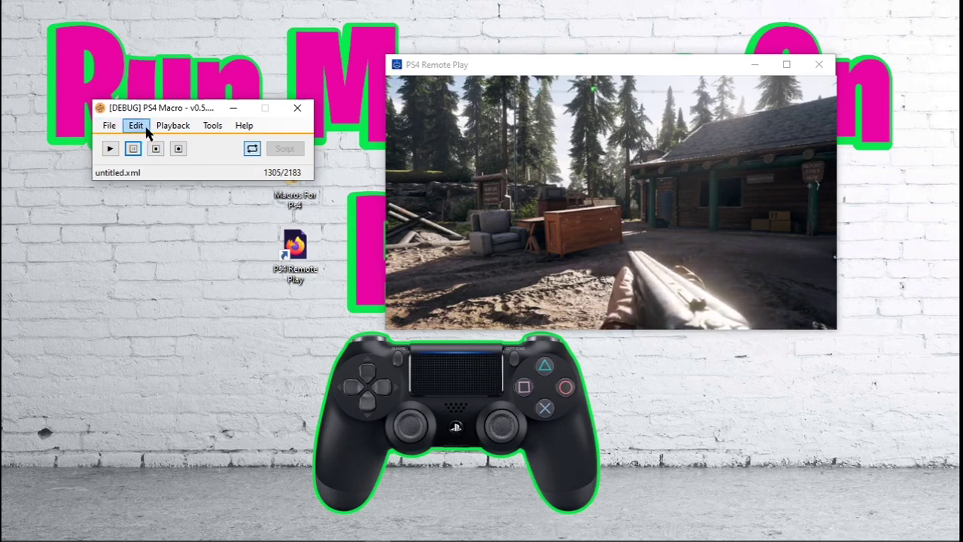
# - Clear the existing macro and record a new one, pausing and resuming the recording partway through
pyautogui.click(135, 125)
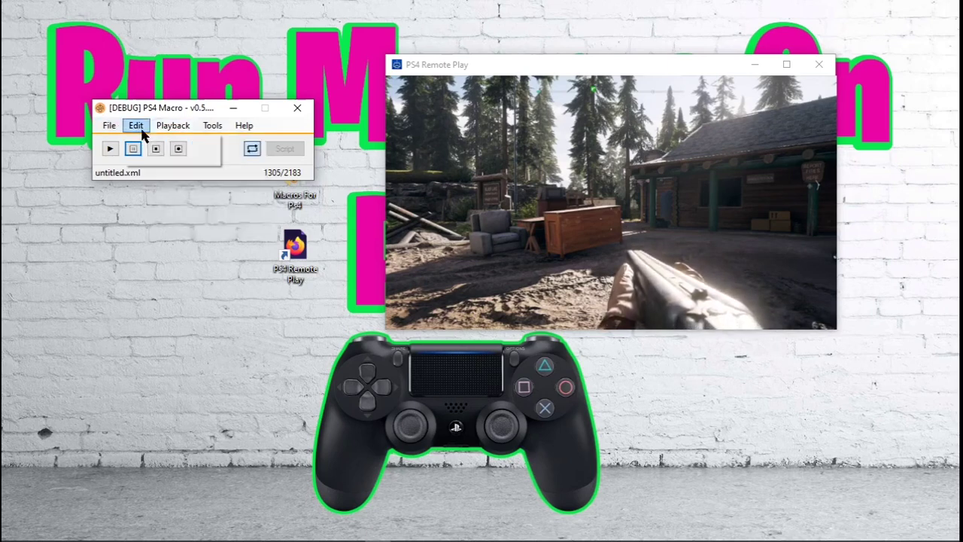
pyautogui.click(149, 142)
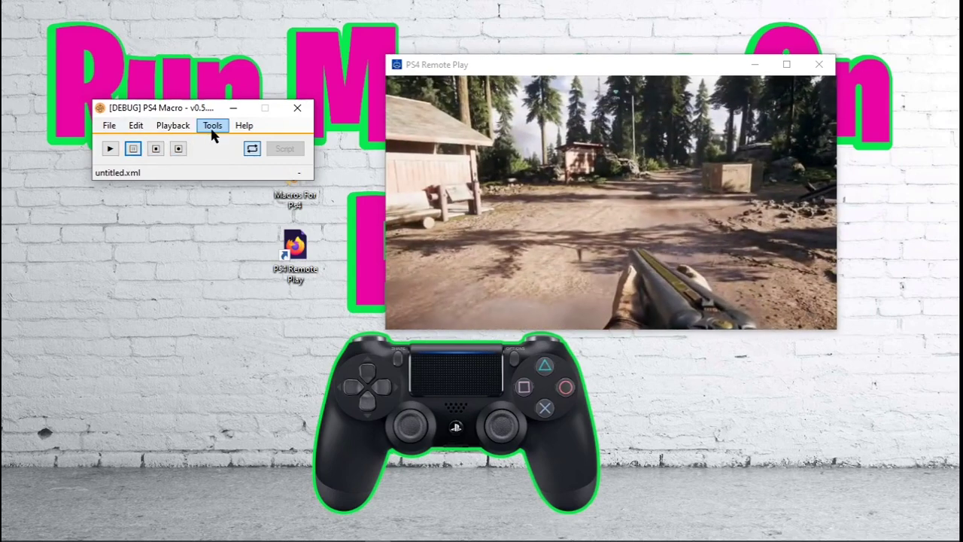
pyautogui.click(174, 151)
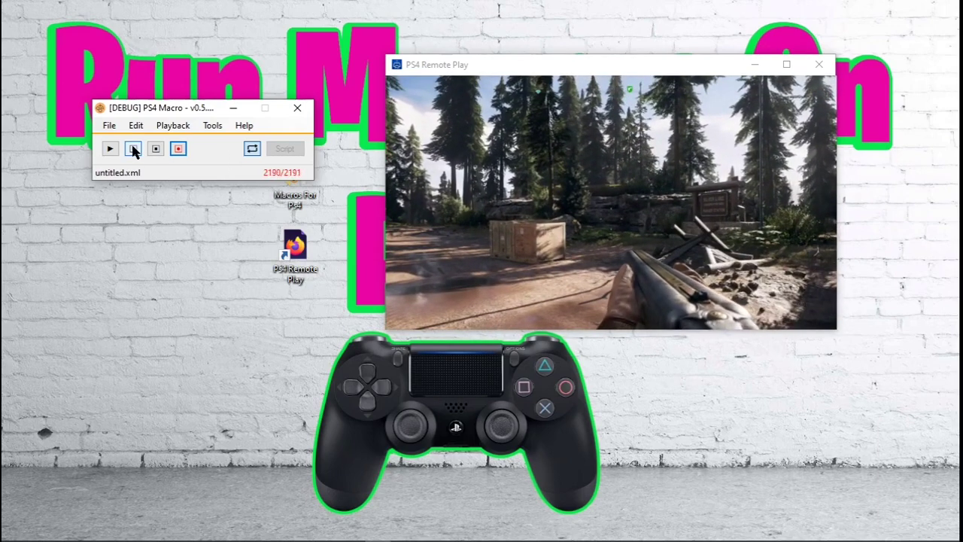
pyautogui.click(133, 151)
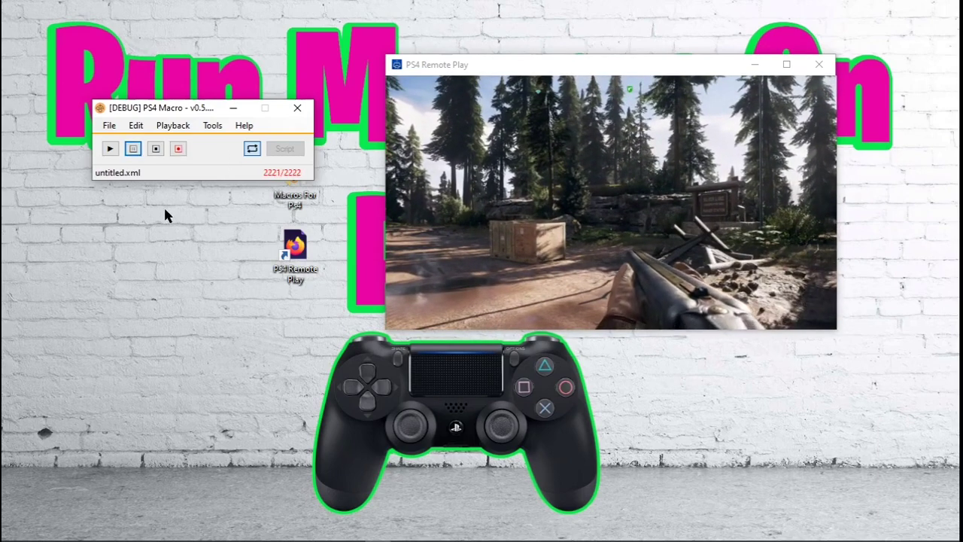
pyautogui.click(111, 150)
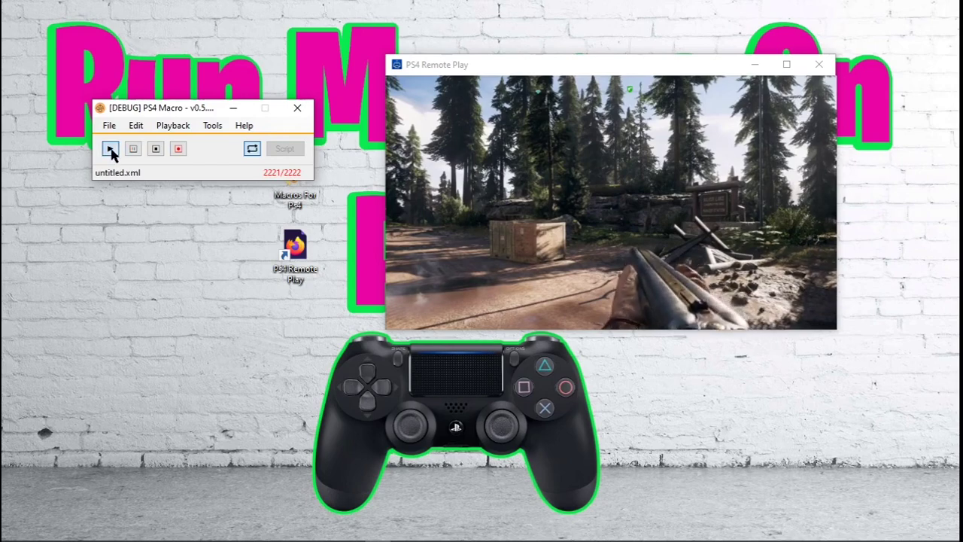
pyautogui.click(180, 151)
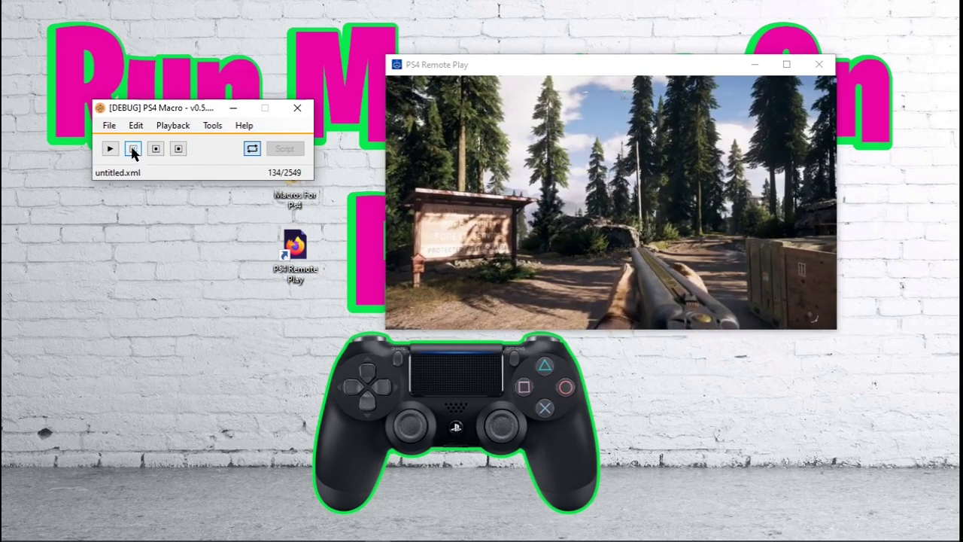
# - Save the recorded macro as FIRSTMACRO in the Macros For Ps4 folder on the Desktop
pyautogui.click(111, 127)
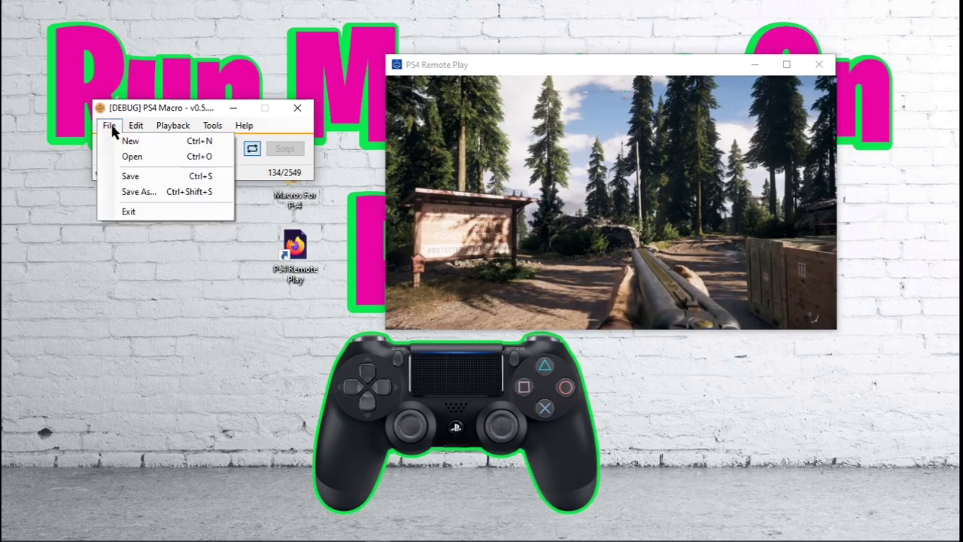
pyautogui.click(140, 191)
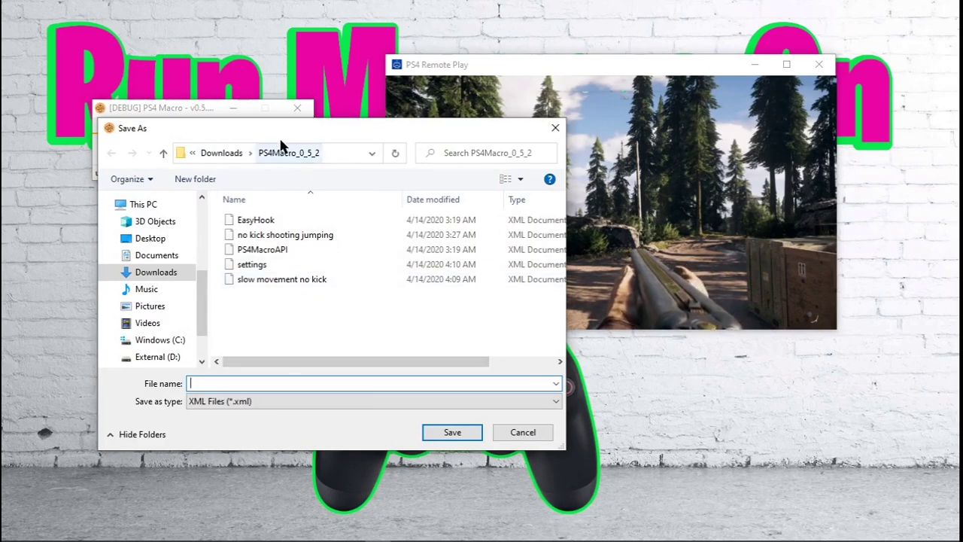
pyautogui.moveTo(288, 132); pyautogui.dragTo(341, 193)
pyautogui.moveTo(585, 64); pyautogui.dragTo(702, 288)
pyautogui.moveTo(462, 193); pyautogui.dragTo(379, 293)
pyautogui.moveTo(292, 193); pyautogui.dragTo(401, 106)
pyautogui.moveTo(376, 289); pyautogui.dragTo(408, 135)
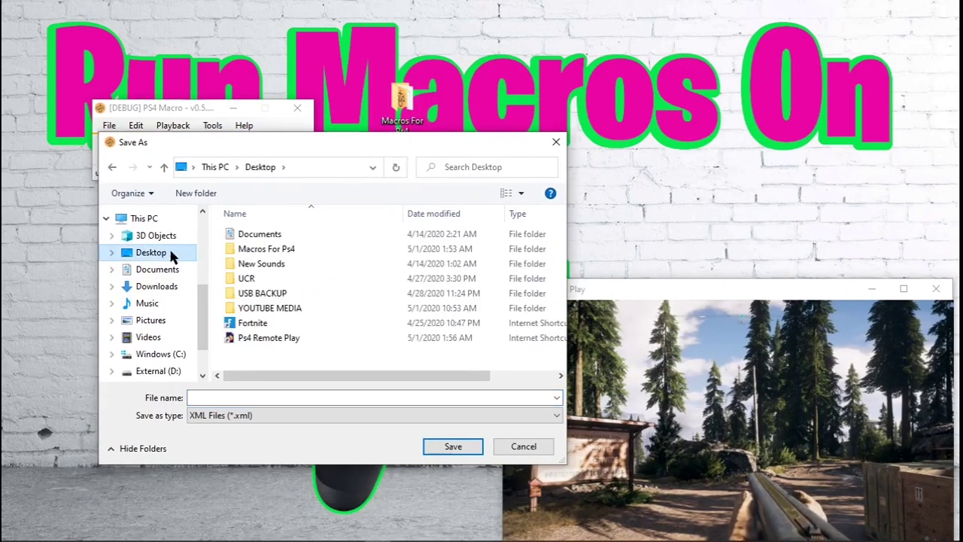
pyautogui.doubleClick(280, 249)
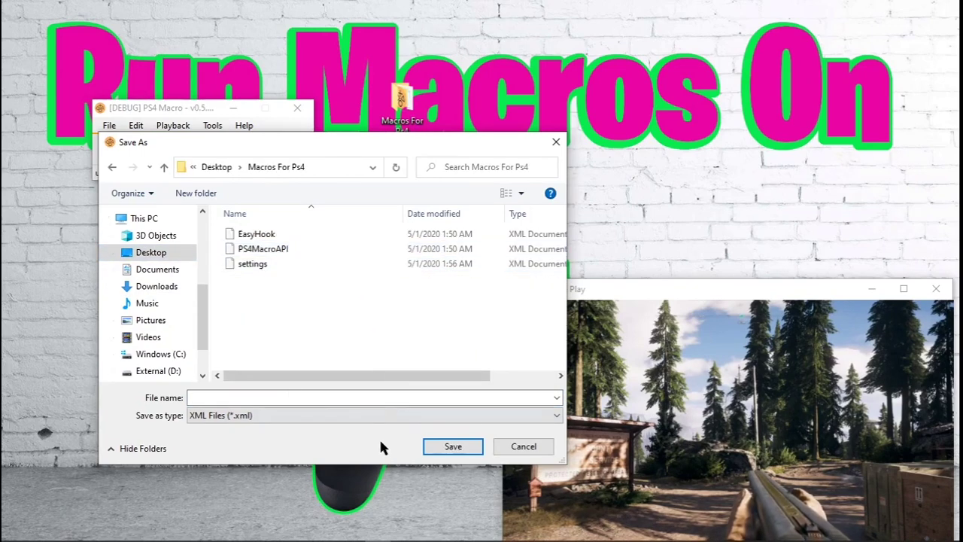
pyautogui.click(286, 397)
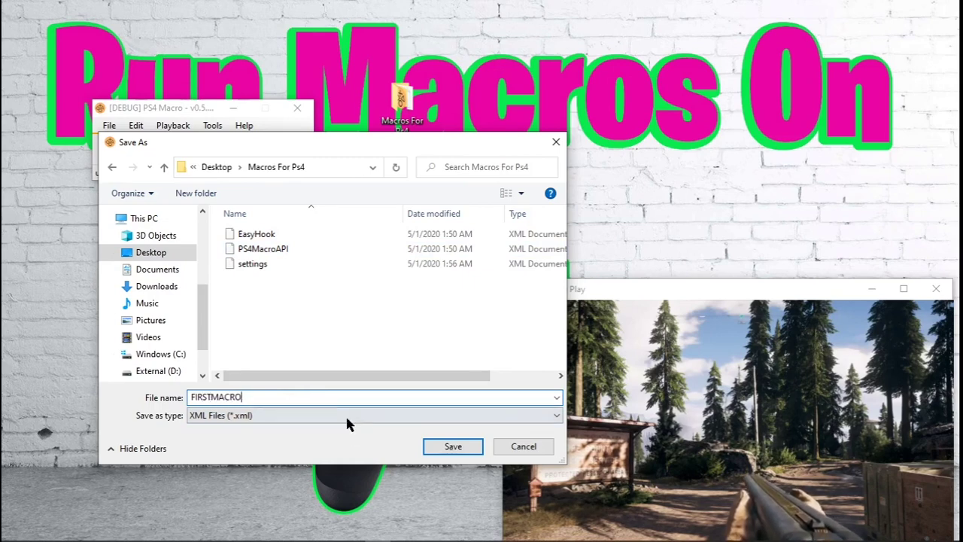
pyautogui.click(444, 447)
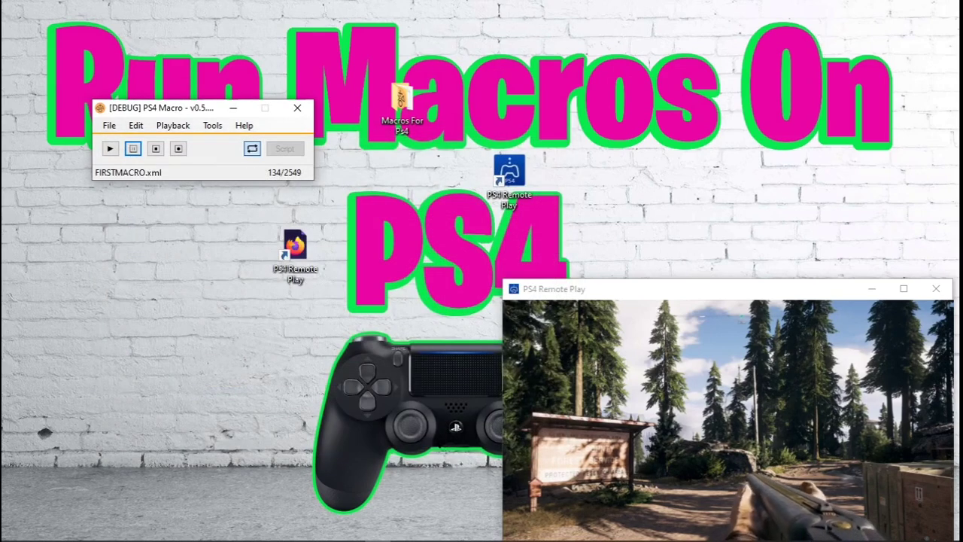
# - Close PS4 Macro and relaunch PS4Macro from the Macros For Ps4 desktop folder
pyautogui.click(297, 108)
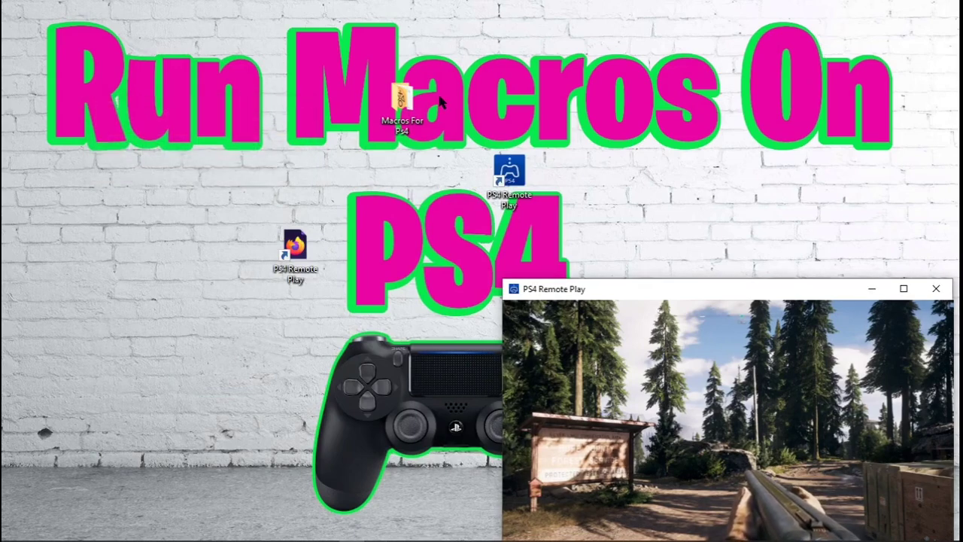
pyautogui.doubleClick(403, 102)
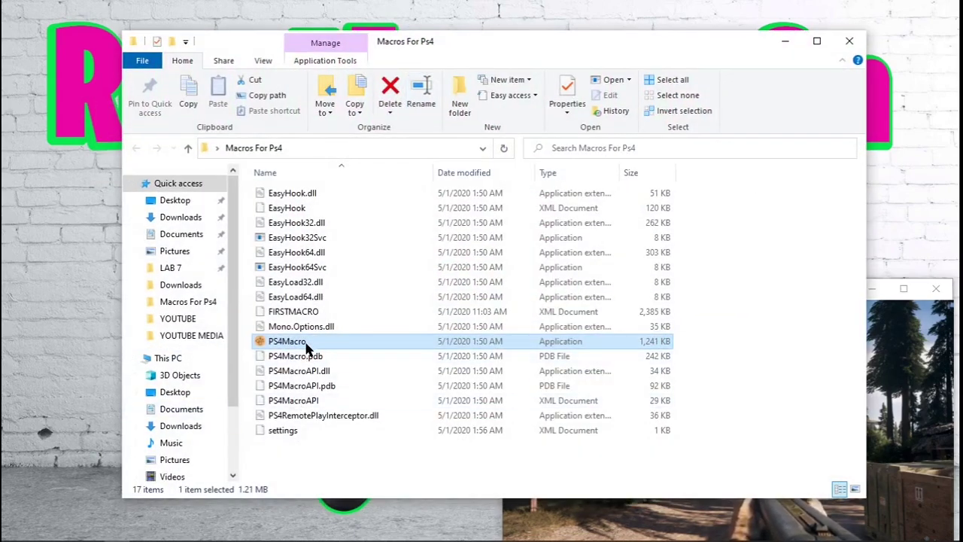
pyautogui.doubleClick(306, 342)
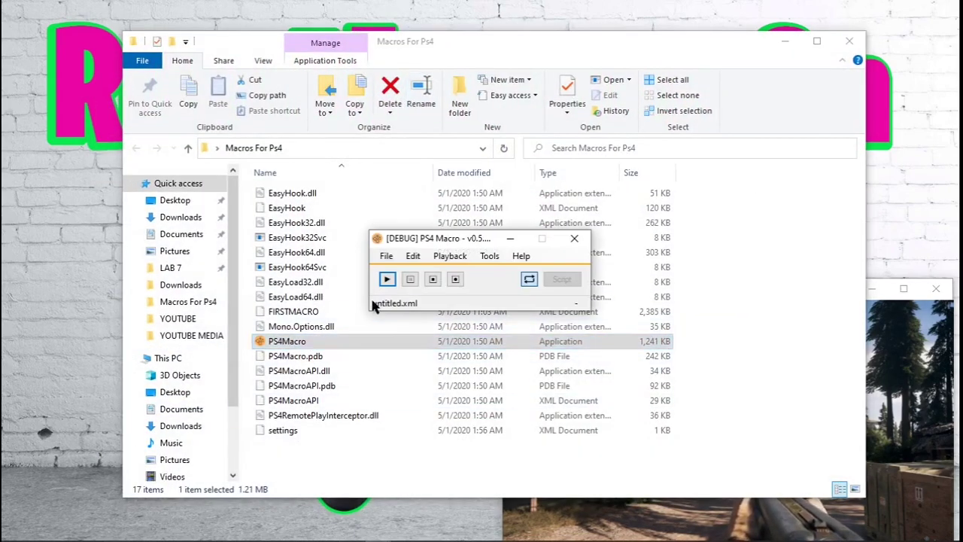
pyautogui.moveTo(462, 237); pyautogui.dragTo(403, 210)
# - Open the saved FIRSTMACRO file in PS4 Macro
pyautogui.click(327, 225)
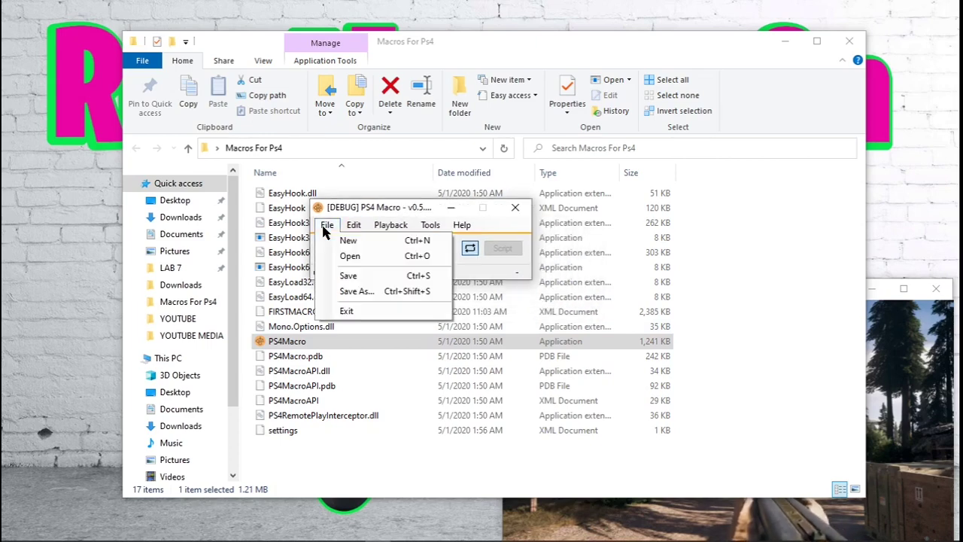
pyautogui.click(342, 256)
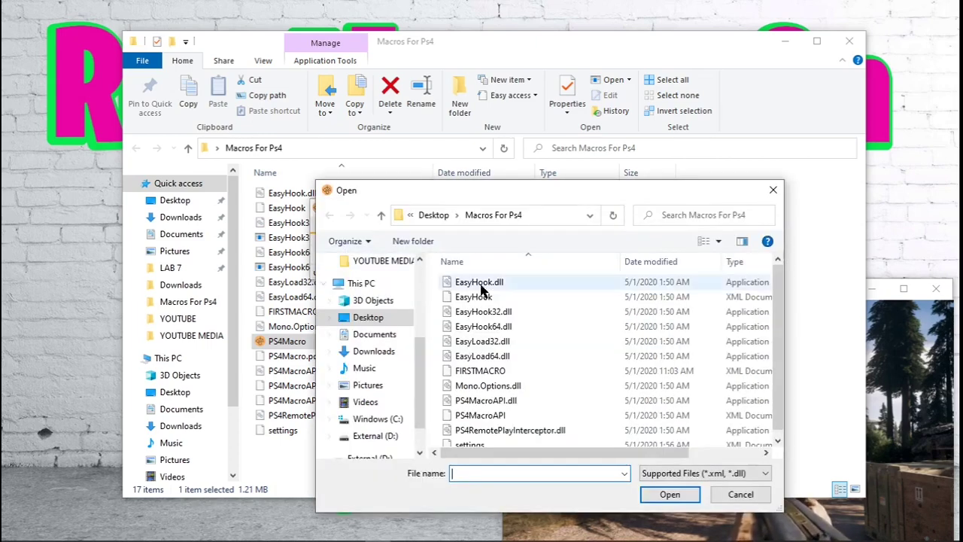
pyautogui.click(474, 364)
pyautogui.click(670, 494)
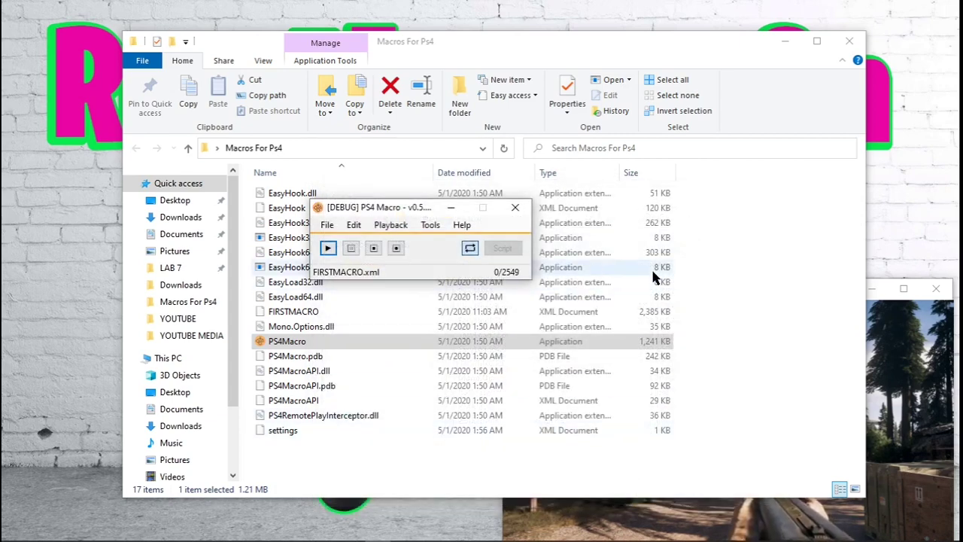
# - Place the Remote Play window beside PS4 Macro, then play FIRSTMACRO in the game and pause it partway
pyautogui.click(893, 370)
pyautogui.moveTo(773, 283); pyautogui.dragTo(743, 150)
pyautogui.moveTo(362, 202); pyautogui.dragTo(288, 161)
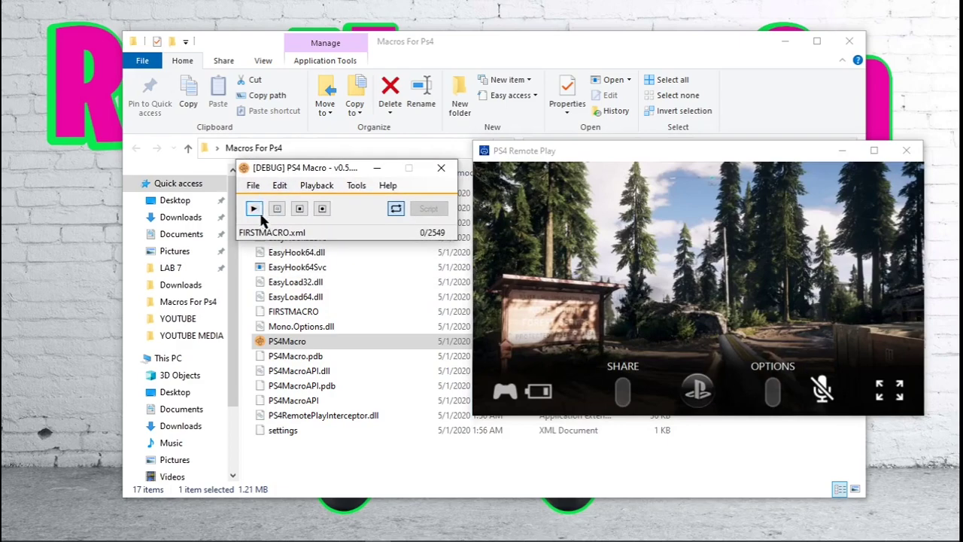
pyautogui.click(516, 304)
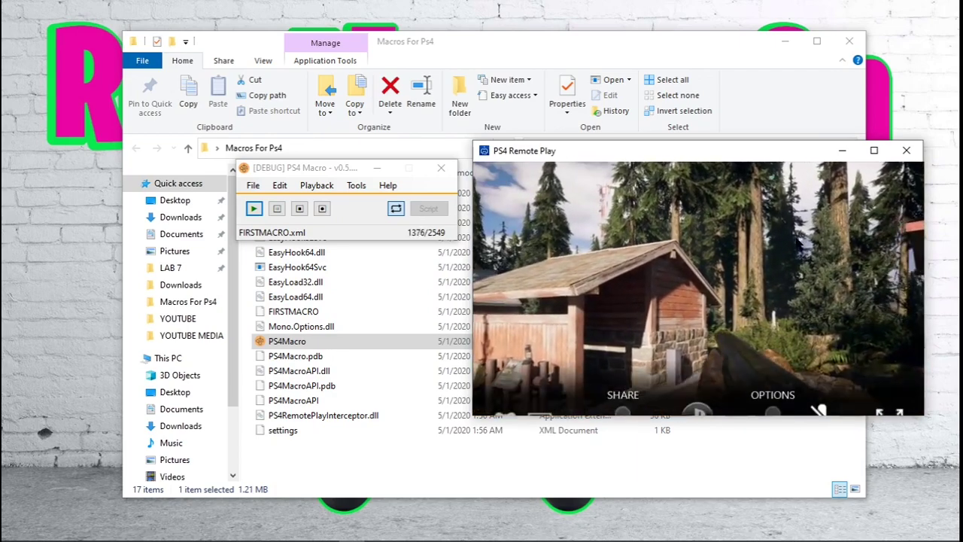
pyautogui.click(283, 212)
pyautogui.click(283, 211)
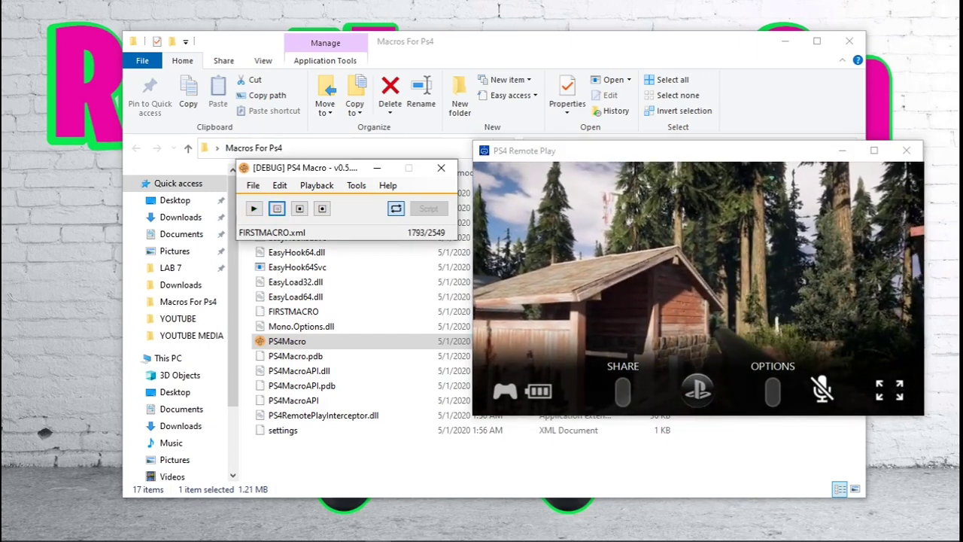
pyautogui.click(660, 202)
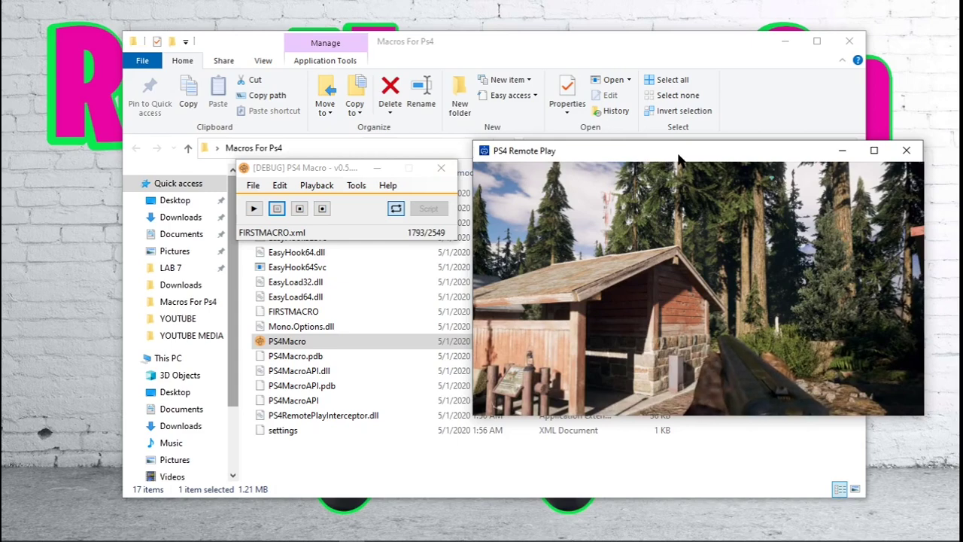
pyautogui.moveTo(680, 157); pyautogui.dragTo(691, 157)
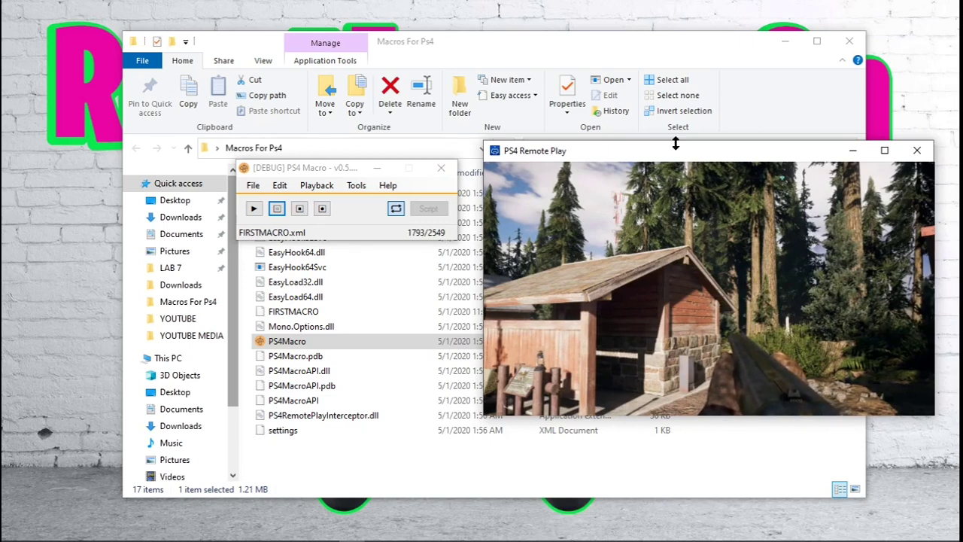
# - Close PS4 Macro and open the settings XML file from the Macros For Ps4 folder in Notepad
pyautogui.click(440, 167)
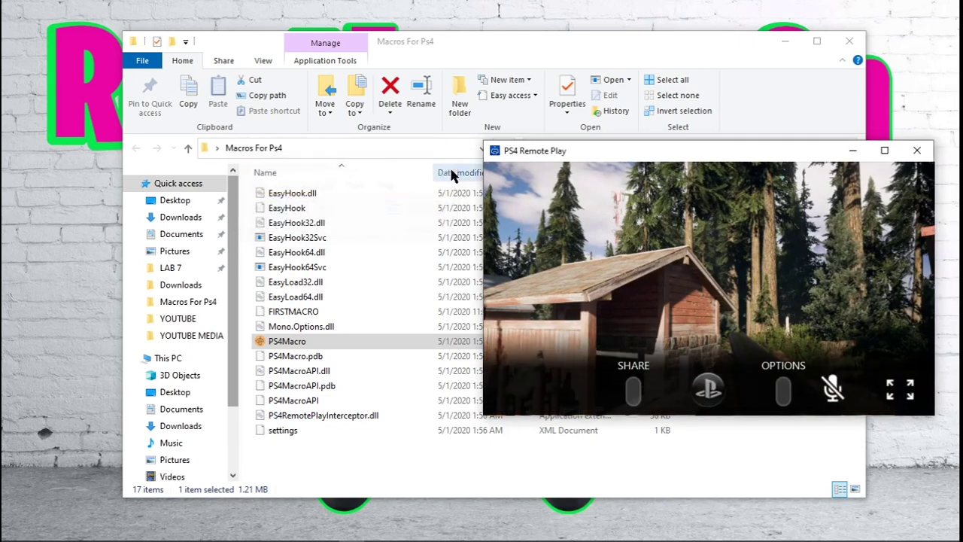
pyautogui.click(430, 125)
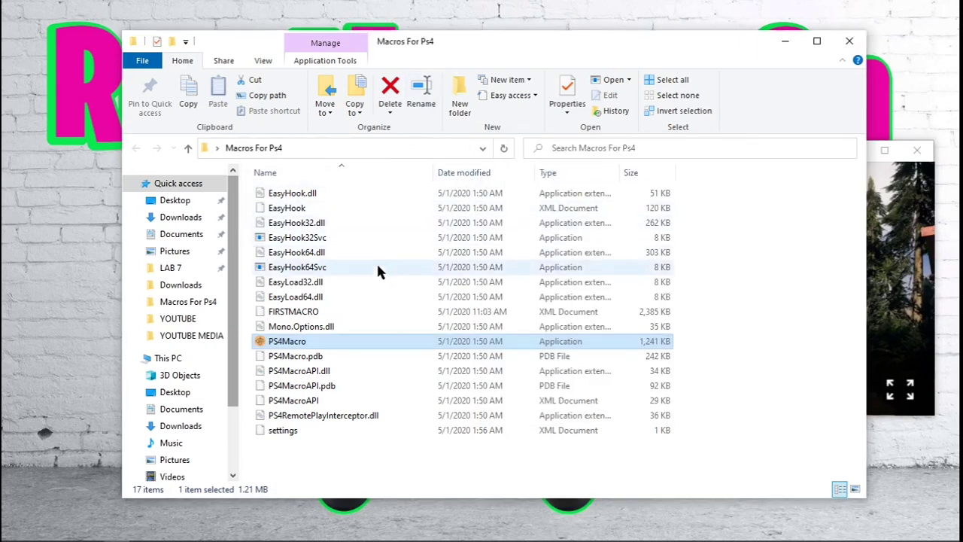
pyautogui.rightClick(348, 439)
pyautogui.doubleClick(324, 429)
pyautogui.rightClick(326, 431)
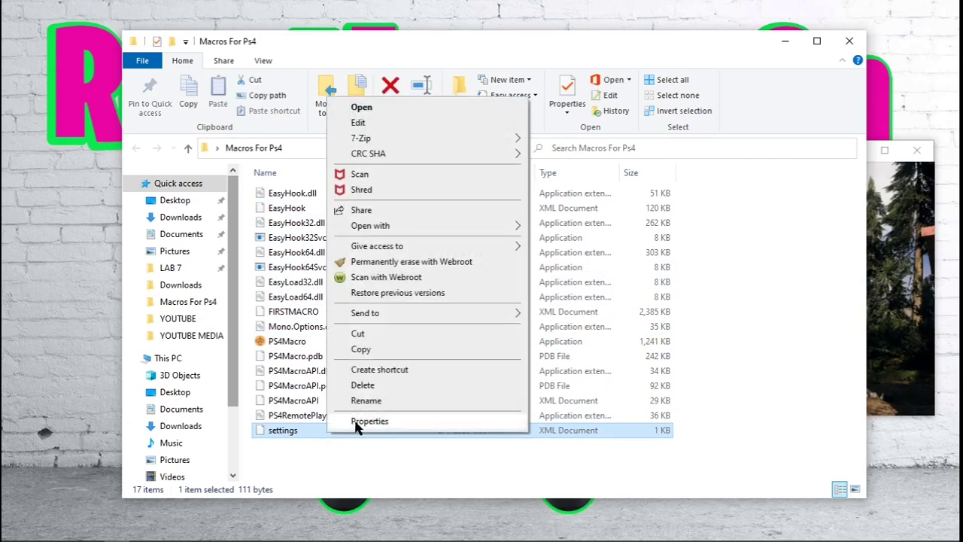
pyautogui.moveTo(450, 230)
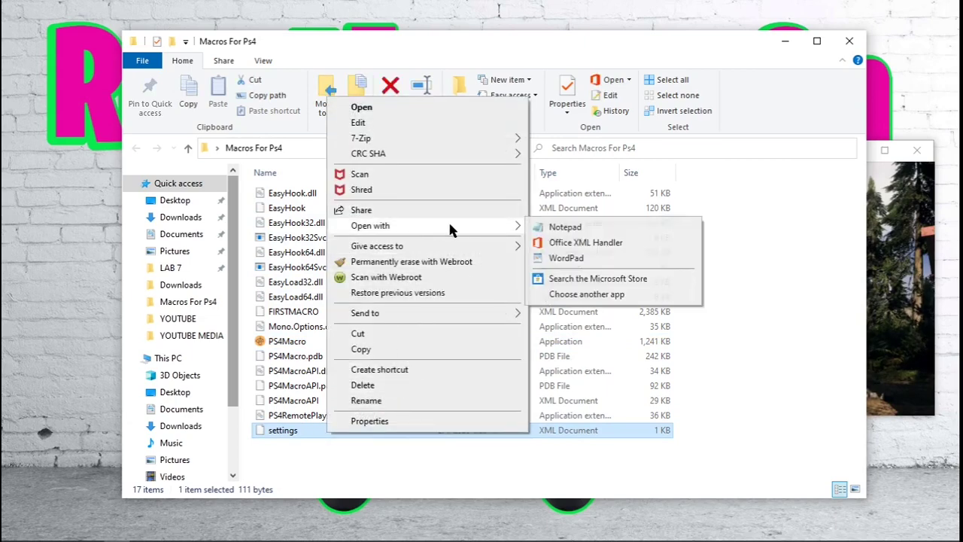
pyautogui.click(555, 227)
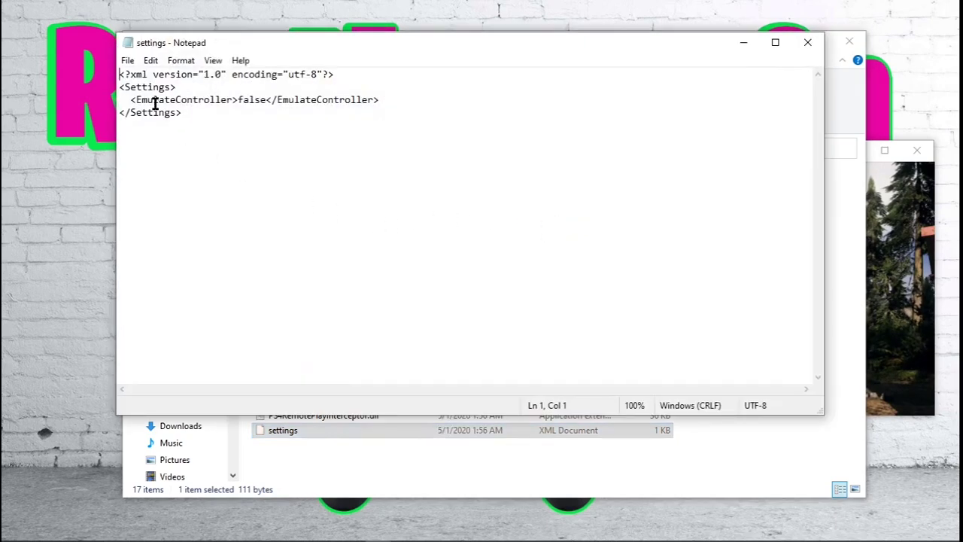
# - Set the EmulateController value in the settings file to true, in lowercase
pyautogui.moveTo(135, 101); pyautogui.dragTo(371, 100)
pyautogui.click(393, 102)
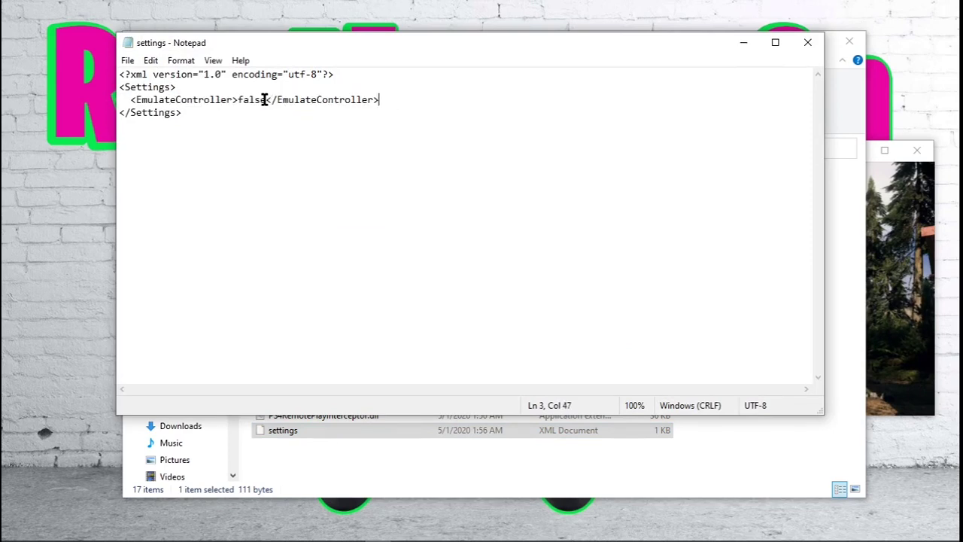
pyautogui.press('BackSpace')
pyautogui.press('BackSpace')
pyautogui.press('BackSpace')
pyautogui.press('BackSpace')
pyautogui.press('BackSpace')
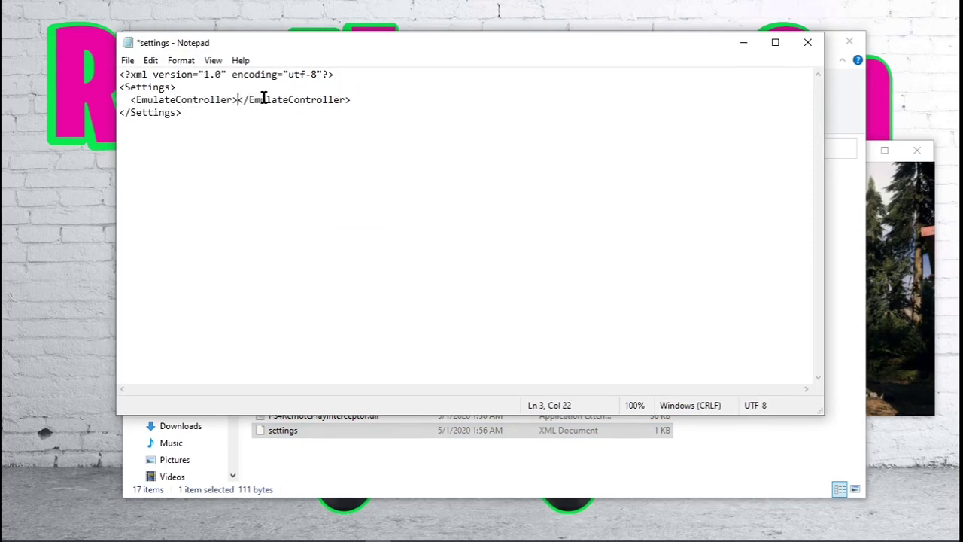
pyautogui.write('TRUE')
pyautogui.press('BackSpace')
pyautogui.press('BackSpace')
pyautogui.press('BackSpace')
pyautogui.press('BackSpace')
pyautogui.write('true')
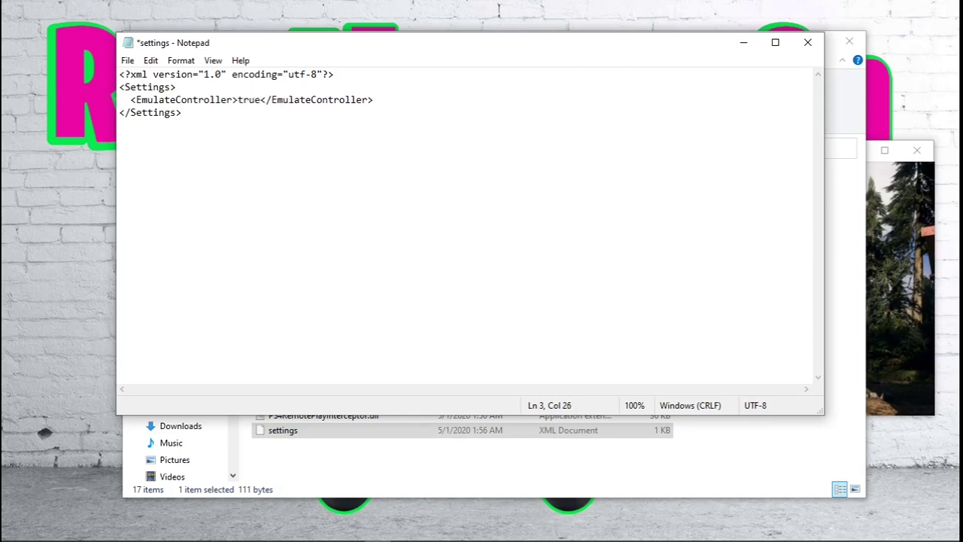
# - Save the edited settings file and close Notepad
pyautogui.click(126, 62)
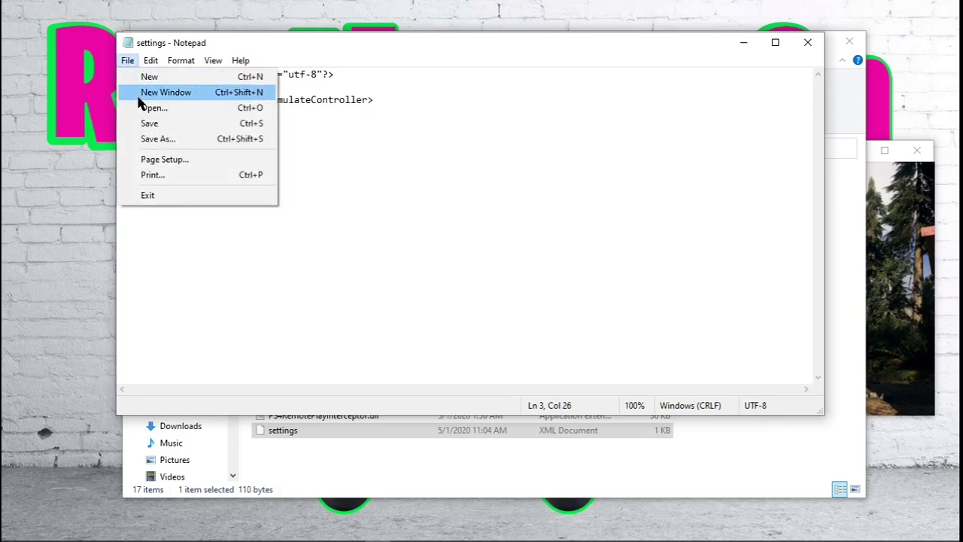
pyautogui.click(146, 123)
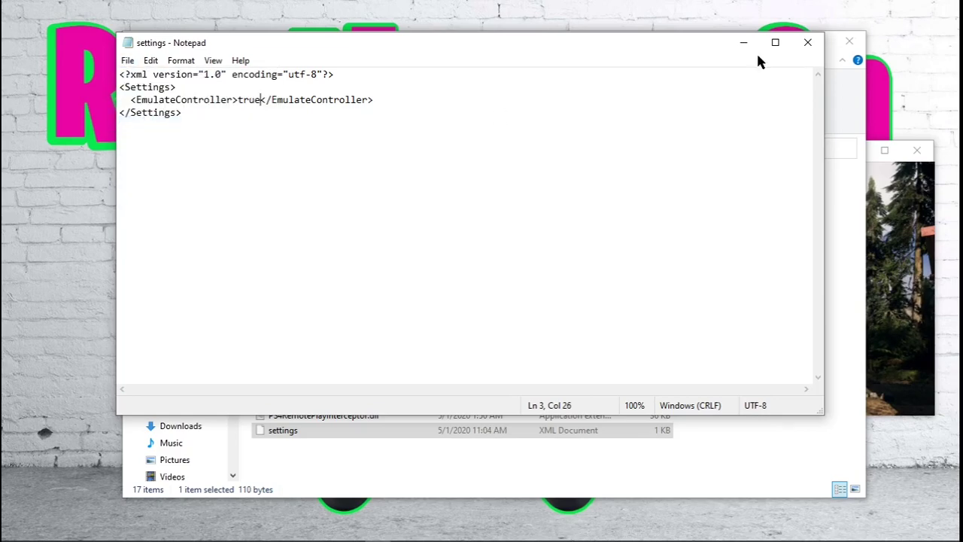
pyautogui.click(804, 48)
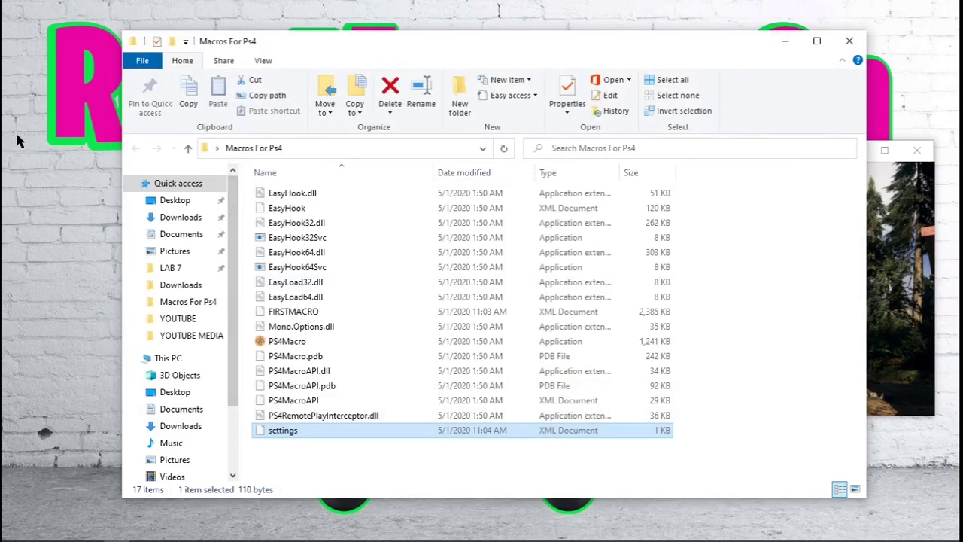
# - Launch PS4Macro again from the folder and place its window beside the Remote Play window
pyautogui.click(285, 347)
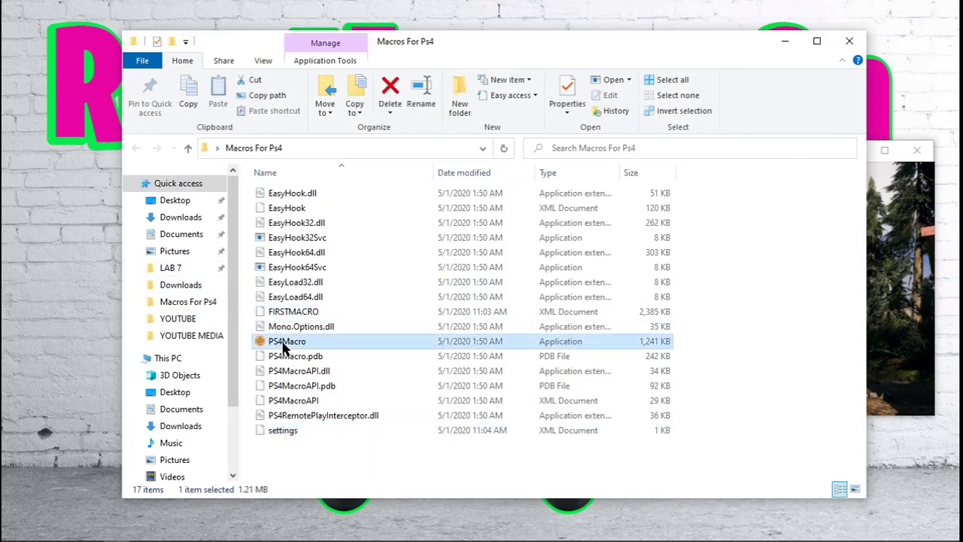
pyautogui.doubleClick(284, 347)
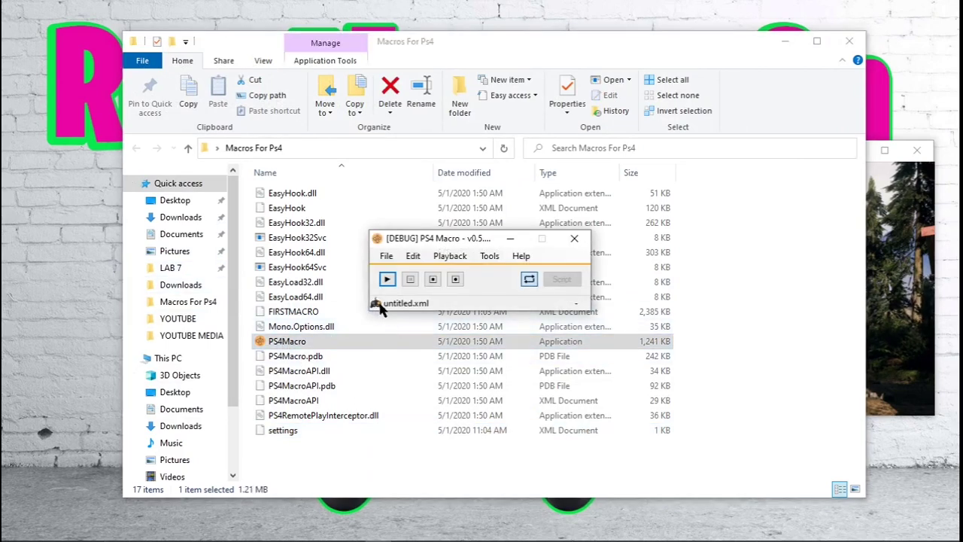
pyautogui.moveTo(480, 241); pyautogui.dragTo(176, 169)
pyautogui.click(900, 286)
pyautogui.moveTo(639, 150); pyautogui.dragTo(624, 107)
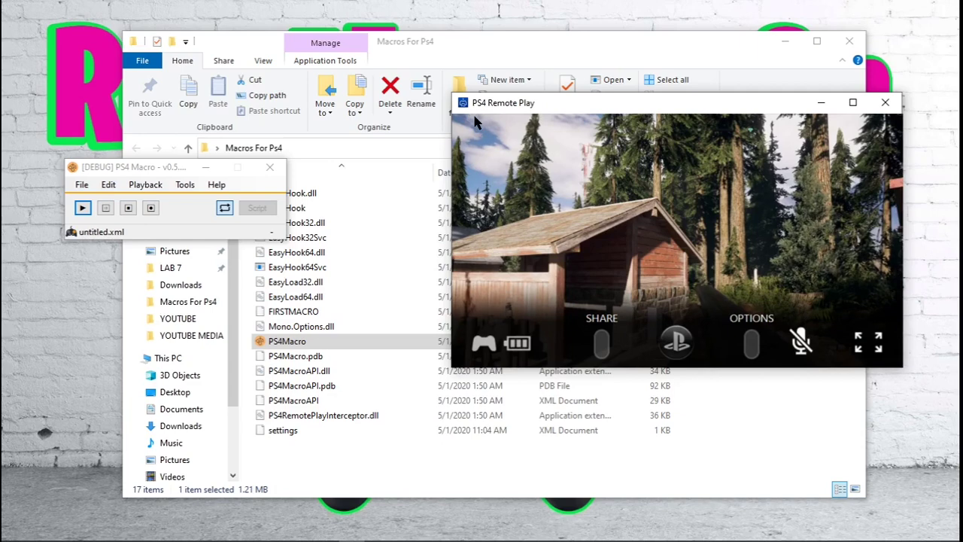
pyautogui.moveTo(117, 160); pyautogui.dragTo(231, 150)
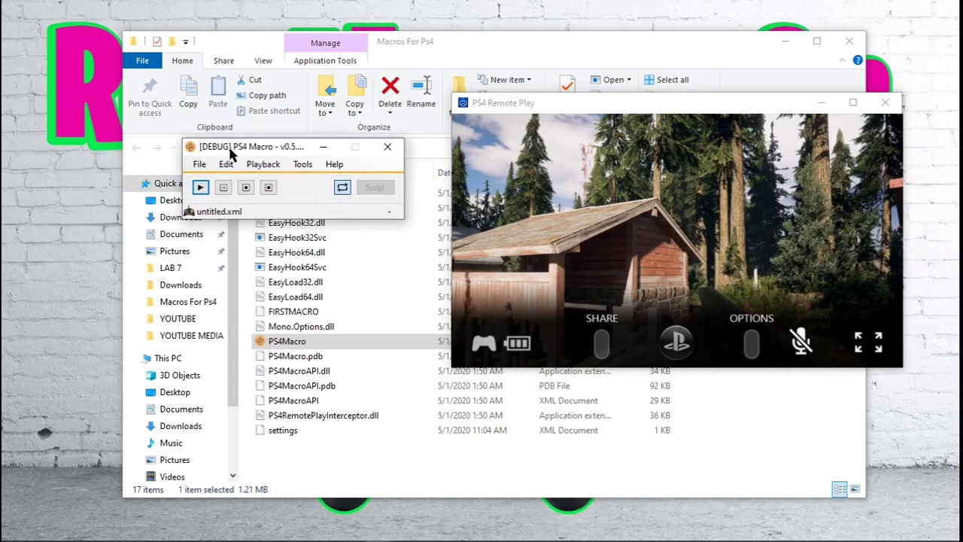
# - Open the saved FIRSTMACRO file in PS4 Macro and play it back in Remote Play
pyautogui.click(199, 165)
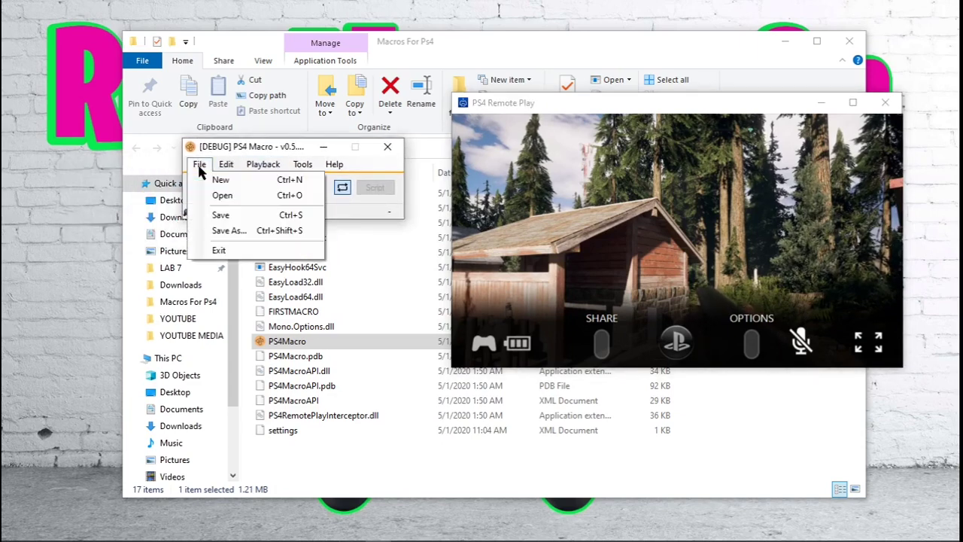
pyautogui.click(217, 196)
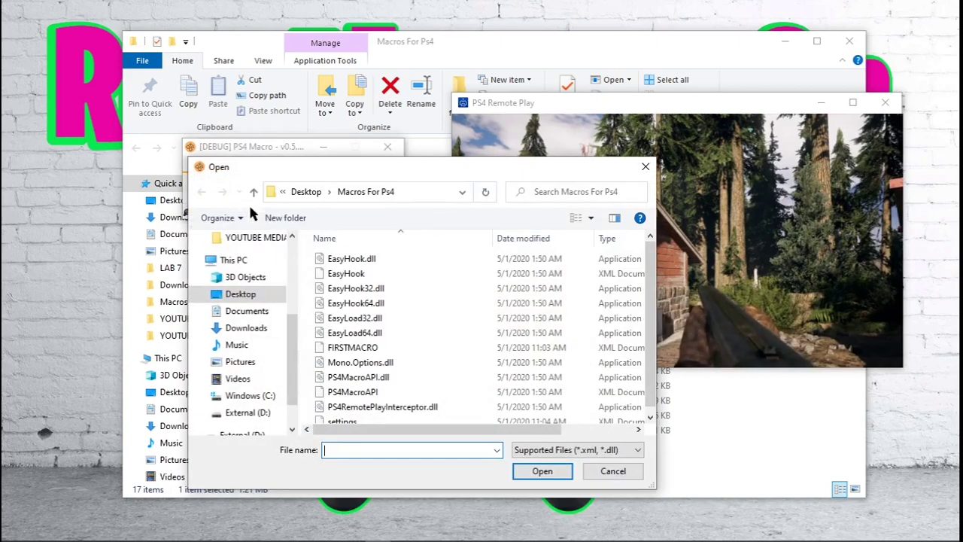
pyautogui.click(390, 346)
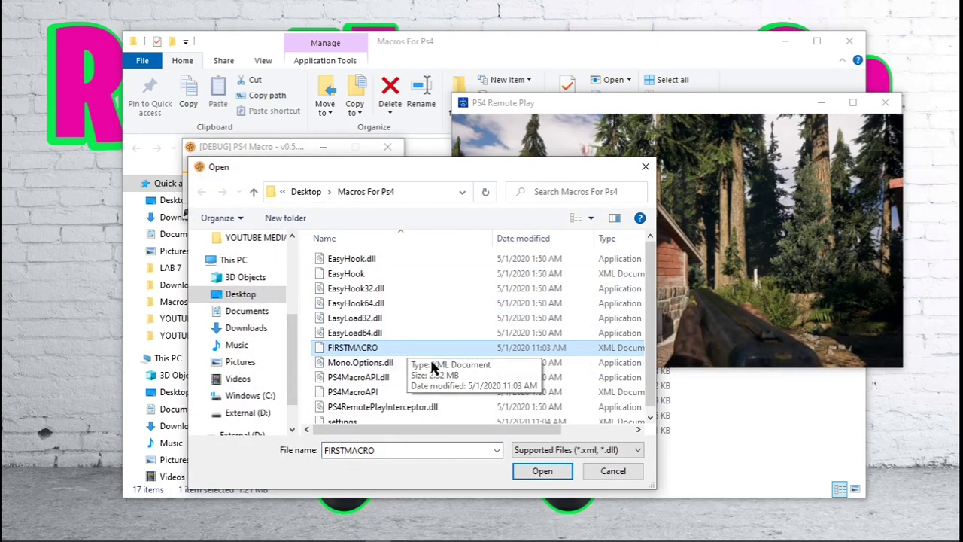
pyautogui.click(541, 471)
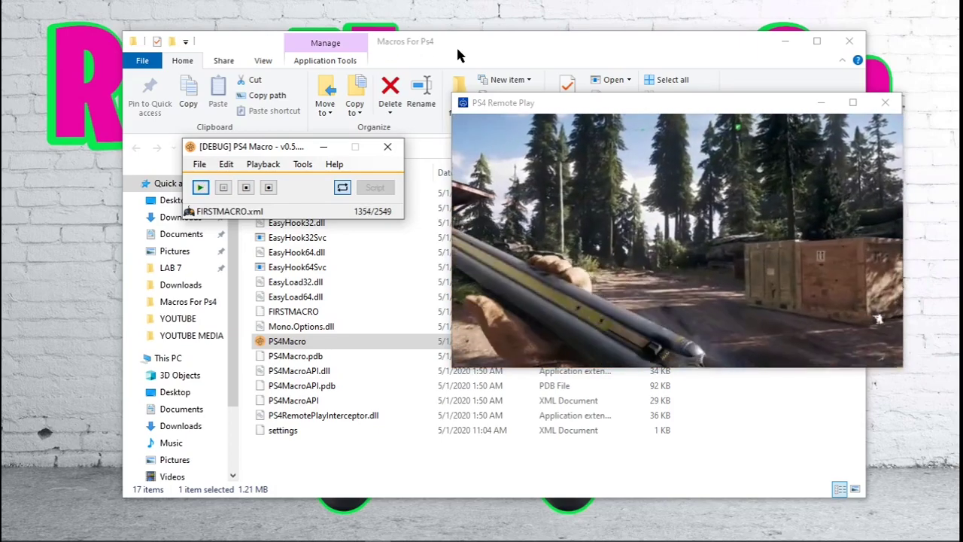
# - Create a new folder named MACROS inside the Macros For Ps4 folder
pyautogui.click(458, 54)
pyautogui.click(361, 311)
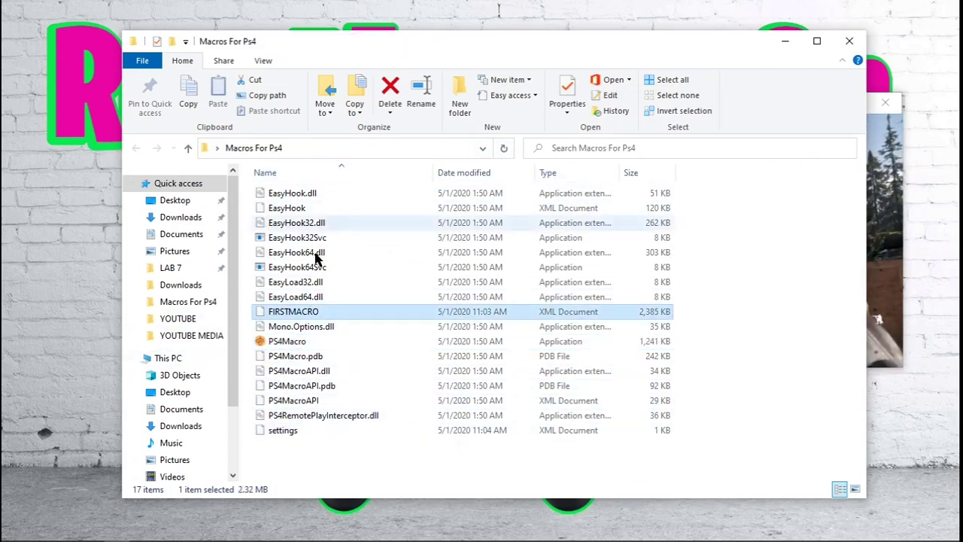
pyautogui.rightClick(321, 469)
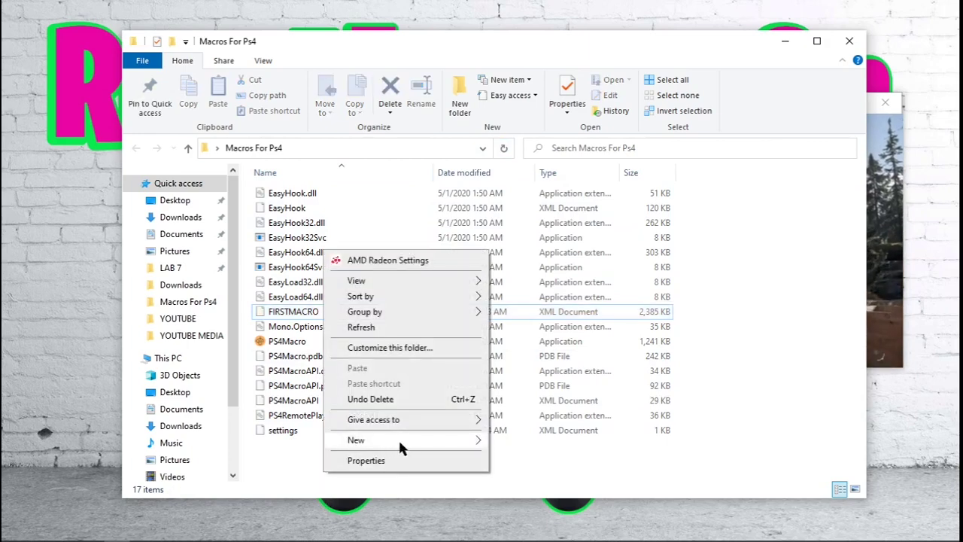
pyautogui.moveTo(410, 442)
pyautogui.click(556, 263)
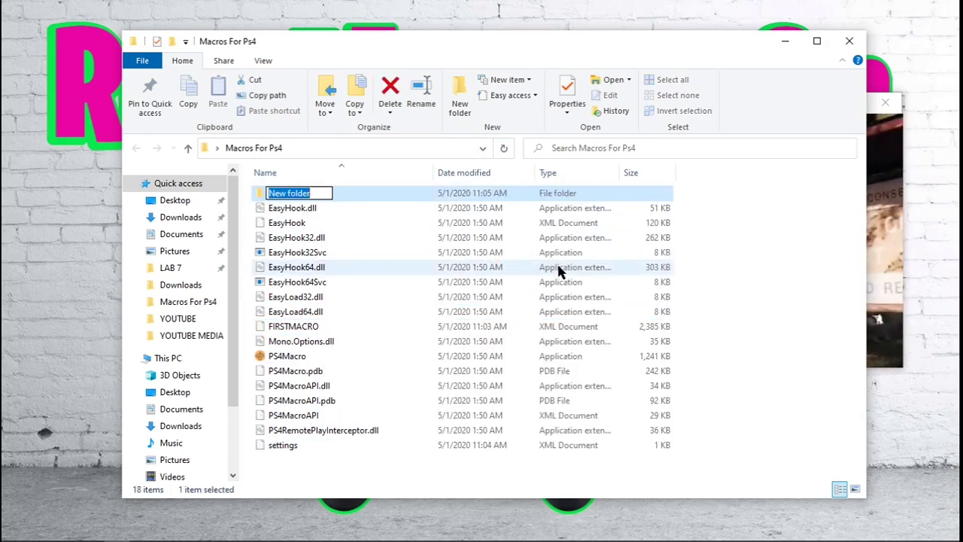
pyautogui.write('MACROS')
pyautogui.press('Return')
# - Move the FIRSTMACRO file into the MACROS folder, check the folder's contents and close the File Explorer window
pyautogui.click(320, 328)
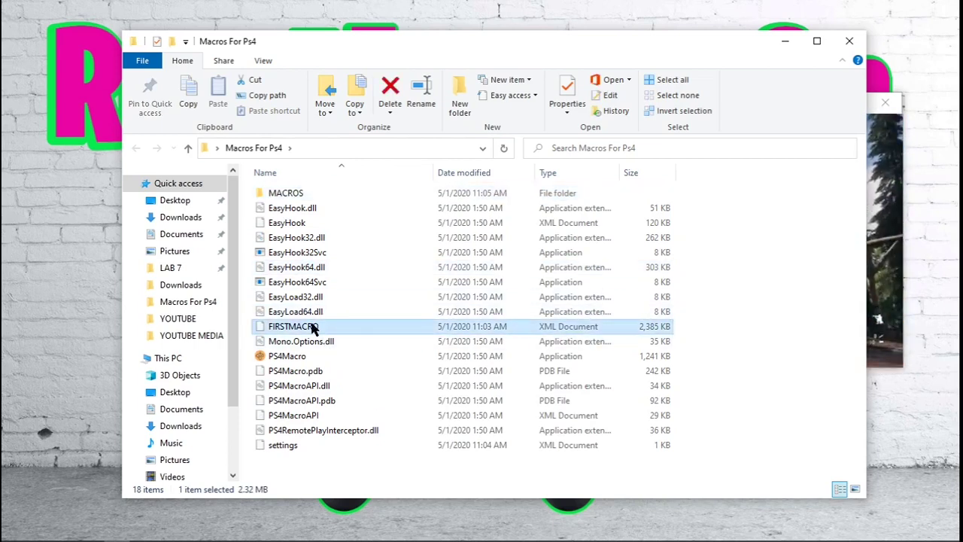
pyautogui.moveTo(318, 328); pyautogui.dragTo(368, 192)
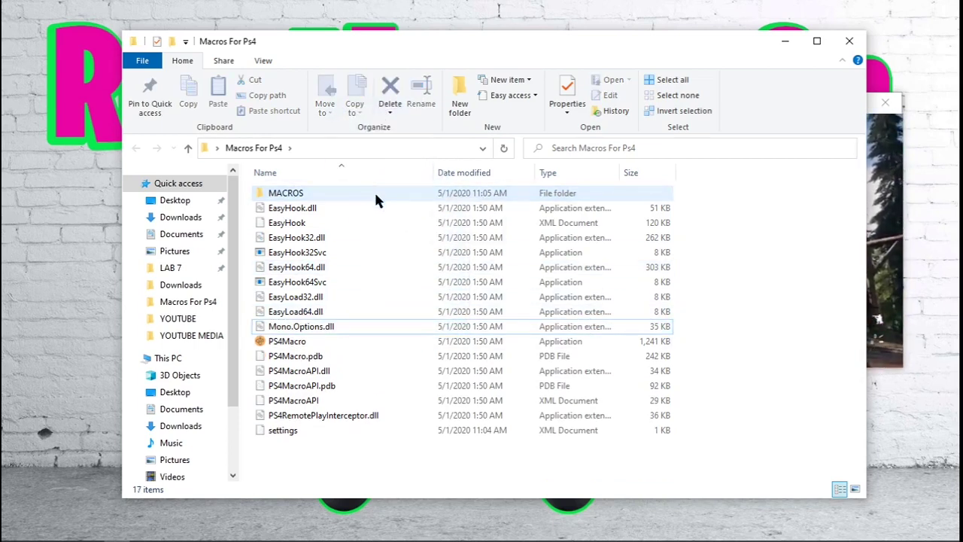
pyautogui.click(335, 195)
pyautogui.doubleClick(335, 195)
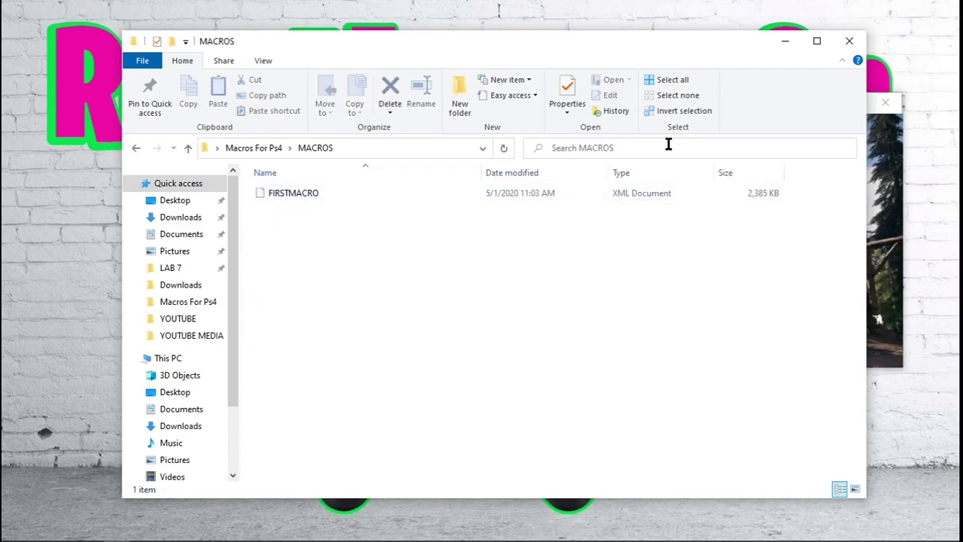
pyautogui.click(857, 41)
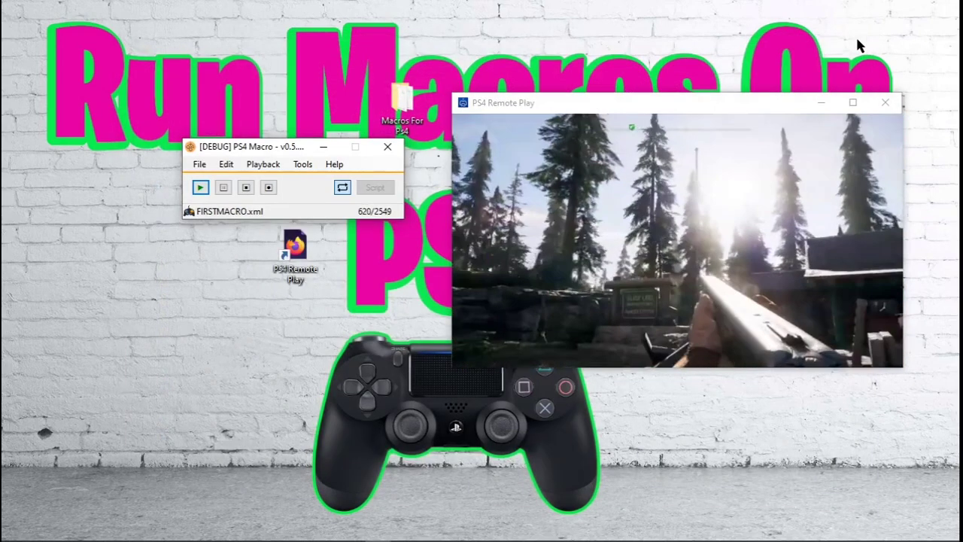